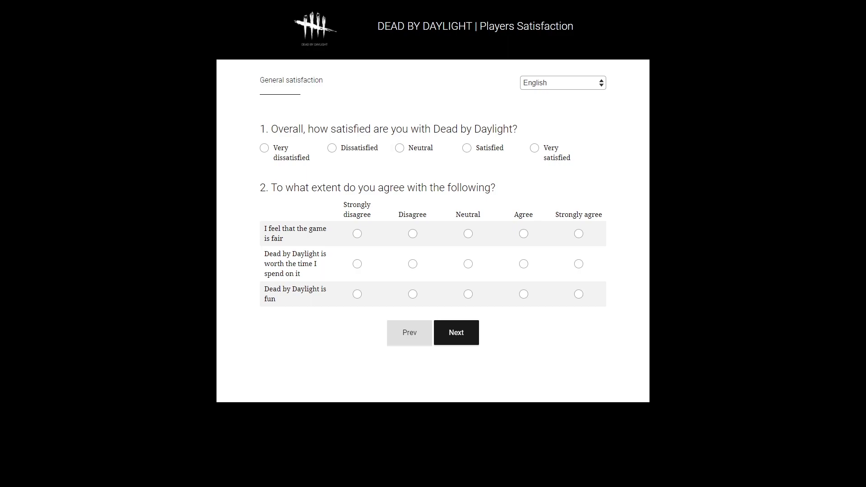
- Rate overall satisfaction Neutral; Strongly disagree the game is fair, Agree it's worth the time, Disagree it's fun
{"action": "left_click", "coordinate": [400, 148]}
{"action": "left_click", "coordinate": [357, 234]}
{"action": "left_click", "coordinate": [523, 264]}
{"action": "left_click", "coordinate": [413, 294]}
{"action": "left_click", "coordinate": [456, 333]}
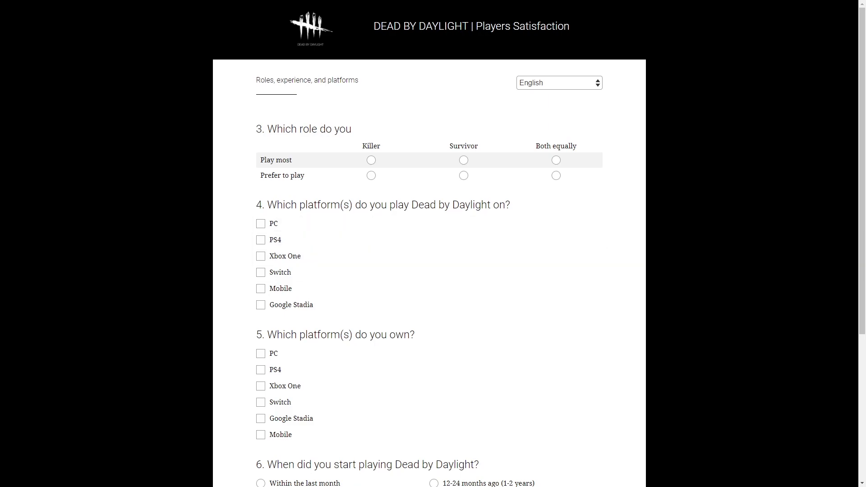
- Answer Killer for both role questions and mark PC as the platform played on
{"action": "left_click", "coordinate": [371, 161]}
{"action": "left_click", "coordinate": [371, 176]}
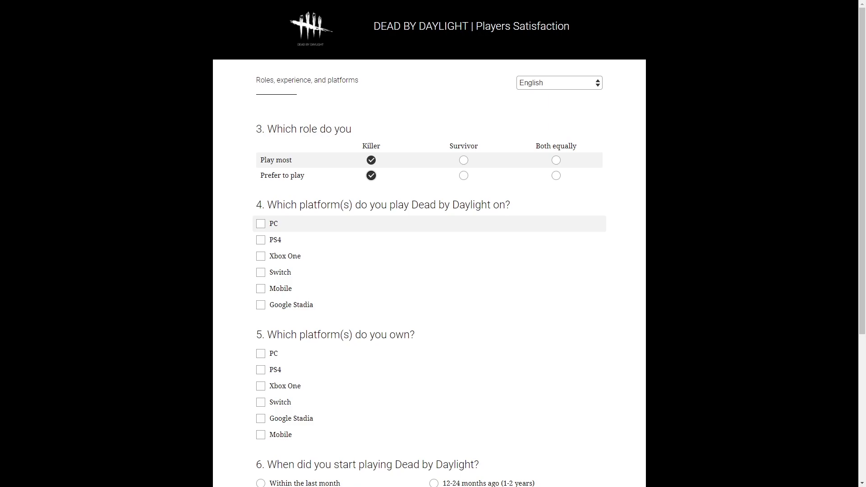
{"action": "left_click", "coordinate": [260, 223]}
{"action": "scroll", "coordinate": [271, 353], "scroll_direction": "down", "scroll_amount": 2}
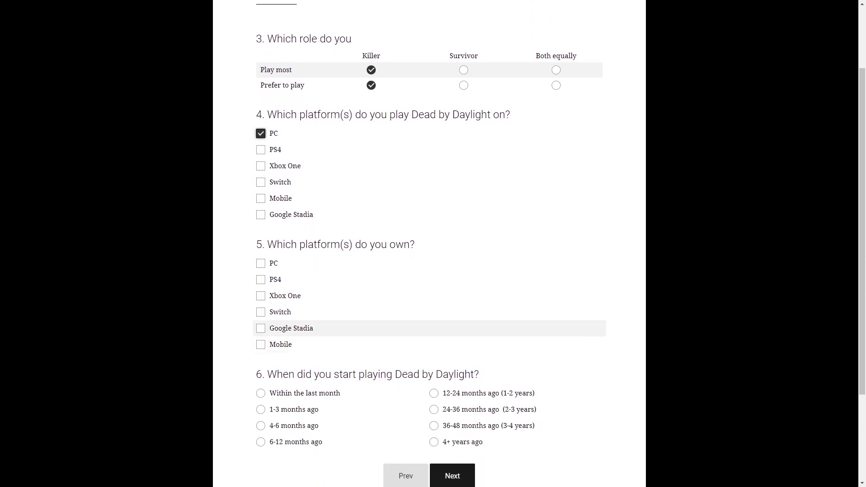
- Mark PC and Switch as owned platforms and answer started playing 4+ years ago
{"action": "left_click", "coordinate": [261, 263]}
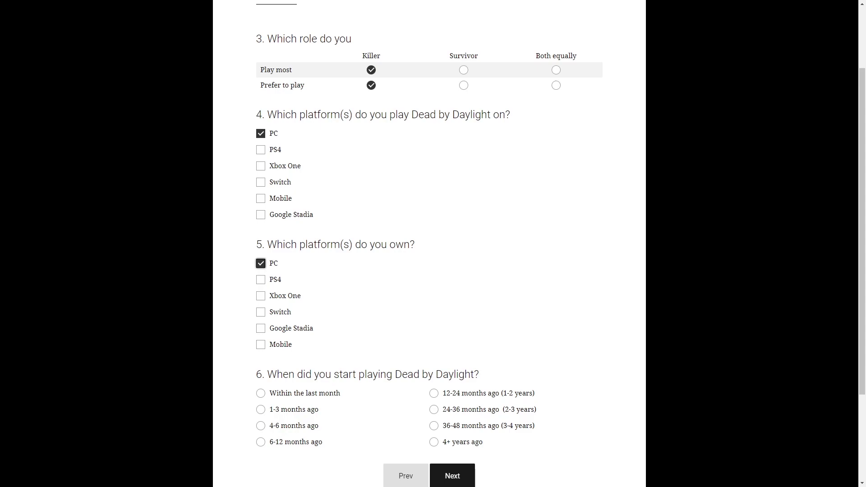
{"action": "scroll", "coordinate": [271, 313], "scroll_direction": "down", "scroll_amount": 1}
{"action": "left_click", "coordinate": [261, 267]}
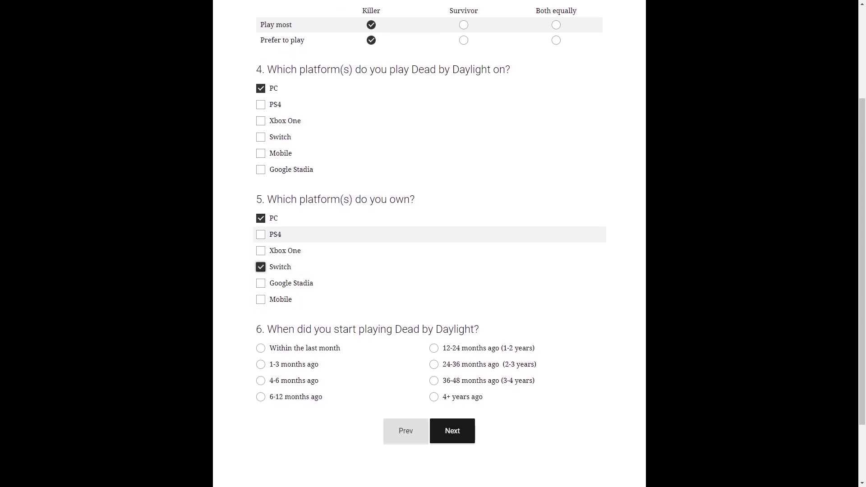
{"action": "scroll", "coordinate": [428, 250], "scroll_direction": "down", "scroll_amount": 1}
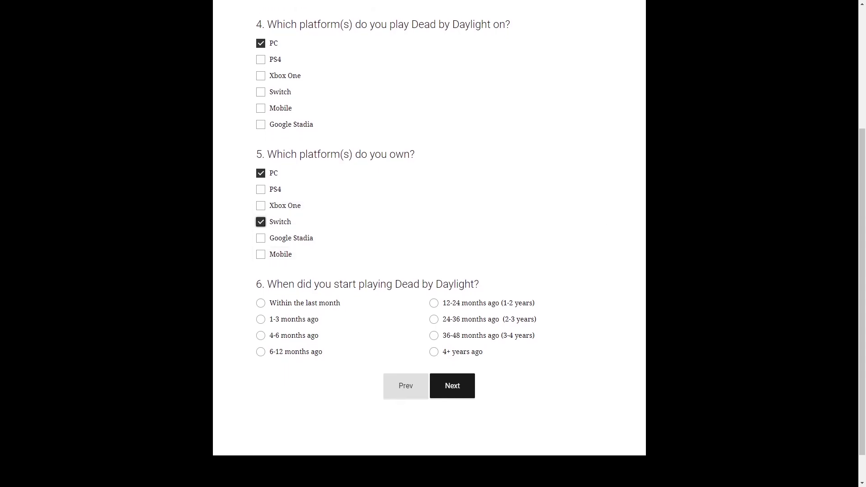
{"action": "left_click", "coordinate": [434, 352]}
{"action": "left_click", "coordinate": [453, 386]}
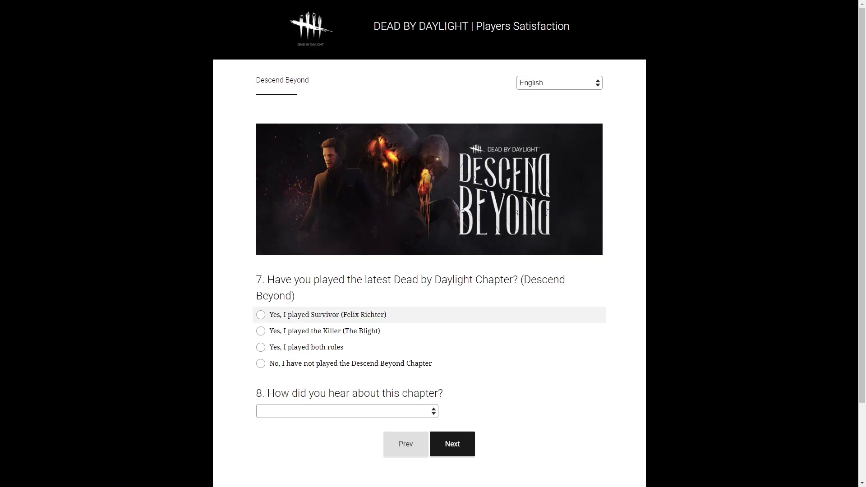
- Answer 'Yes, I played both roles' and choose The official trailer as how you heard of the chapter
{"action": "left_click", "coordinate": [307, 347]}
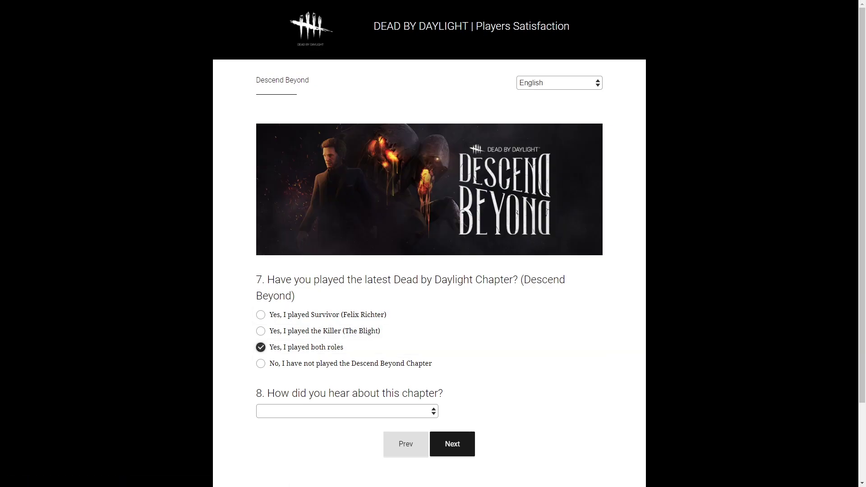
{"action": "left_click", "coordinate": [347, 412]}
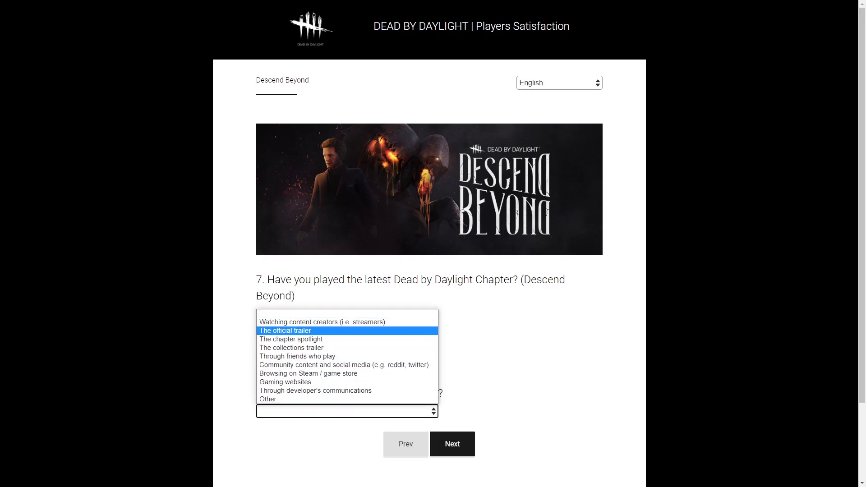
{"action": "key", "text": "Return"}
{"action": "scroll", "coordinate": [429, 244], "scroll_direction": "down", "scroll_amount": 1}
{"action": "key", "text": "Tab"}
{"action": "key", "text": "Return"}
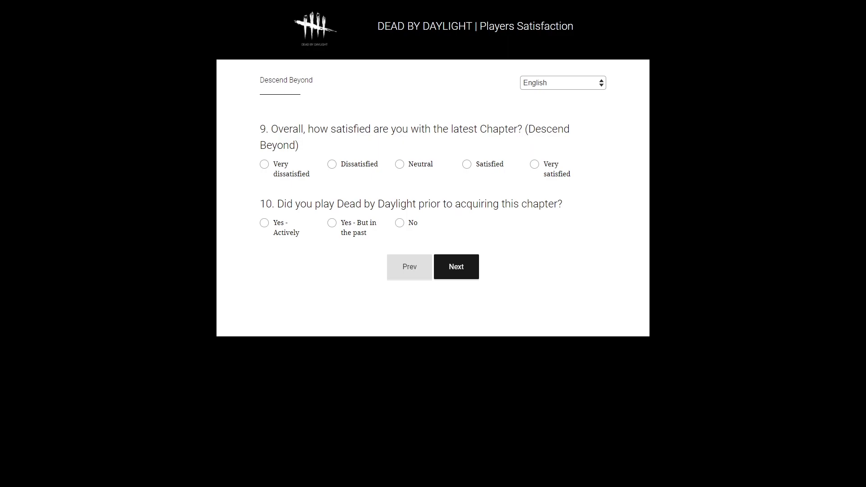
- Rate chapter satisfaction Neutral in Q9 and answer Yes - Actively in Q10
{"action": "key", "text": "Tab"}
{"action": "key", "text": "space"}
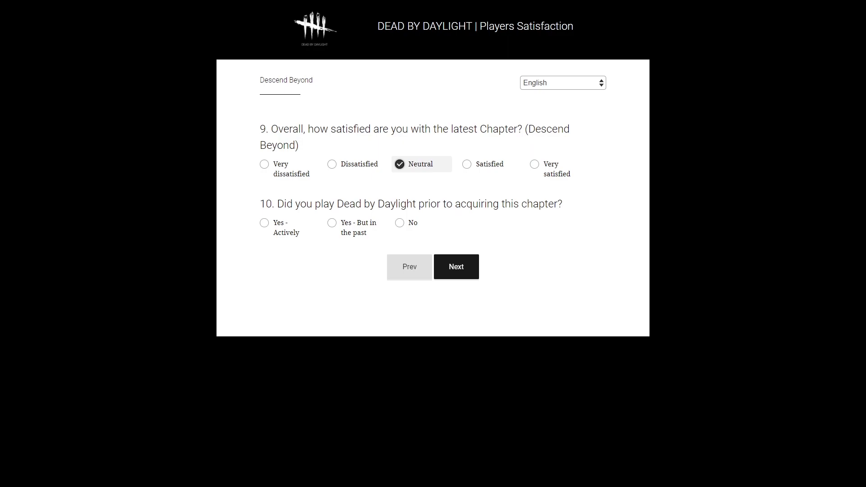
{"action": "left_click", "coordinate": [332, 223]}
{"action": "left_click", "coordinate": [264, 223]}
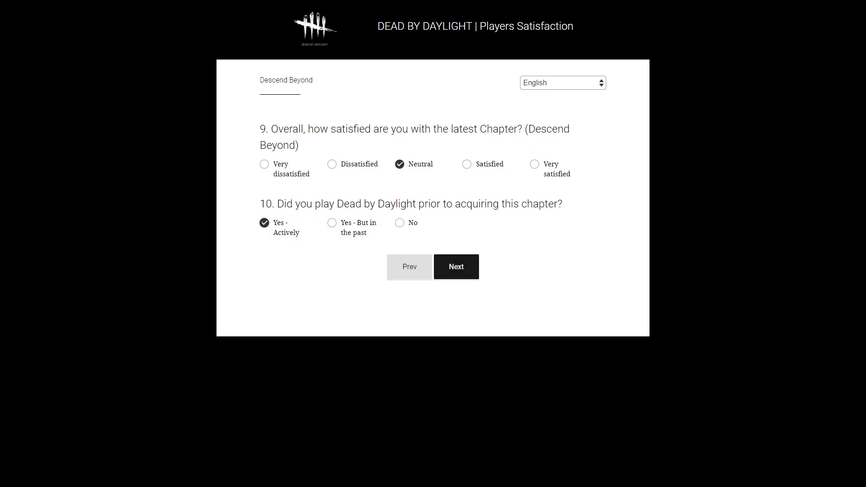
{"action": "left_click", "coordinate": [456, 267]}
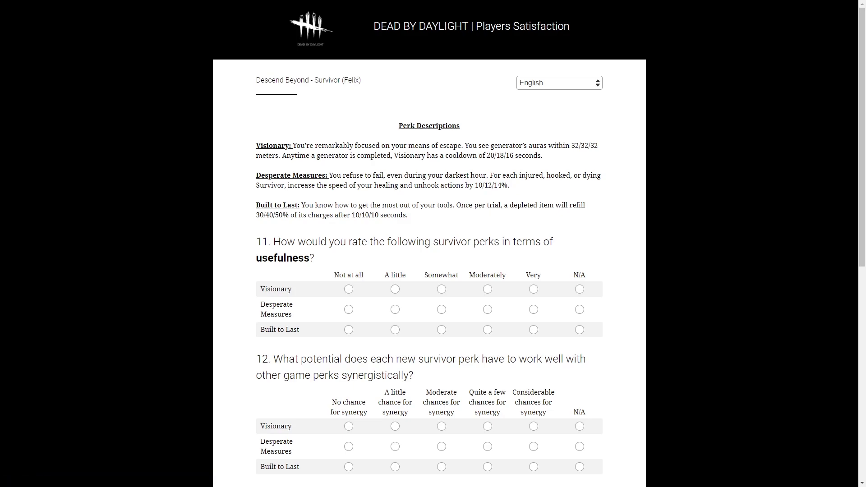
- In question 11 rate Visionary Not at all, Desperate Measures Very, and Built to Last Very useful
{"action": "scroll", "coordinate": [429, 243], "scroll_direction": "down", "scroll_amount": 2}
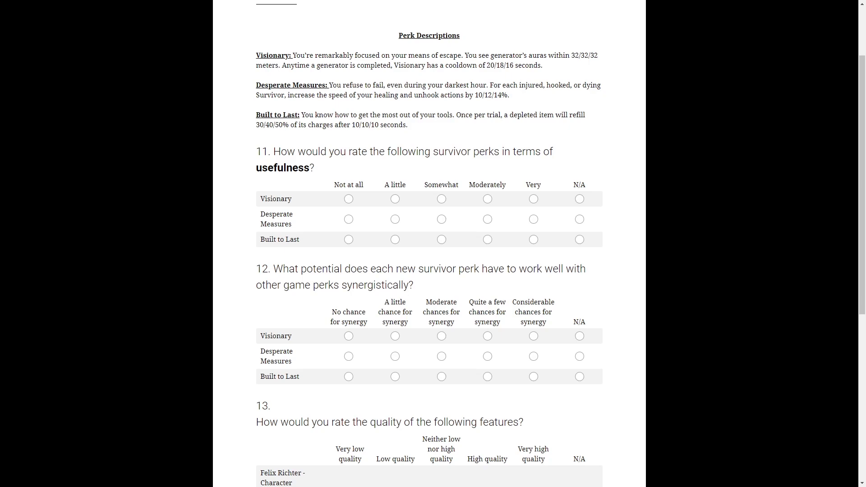
{"action": "left_click", "coordinate": [349, 199]}
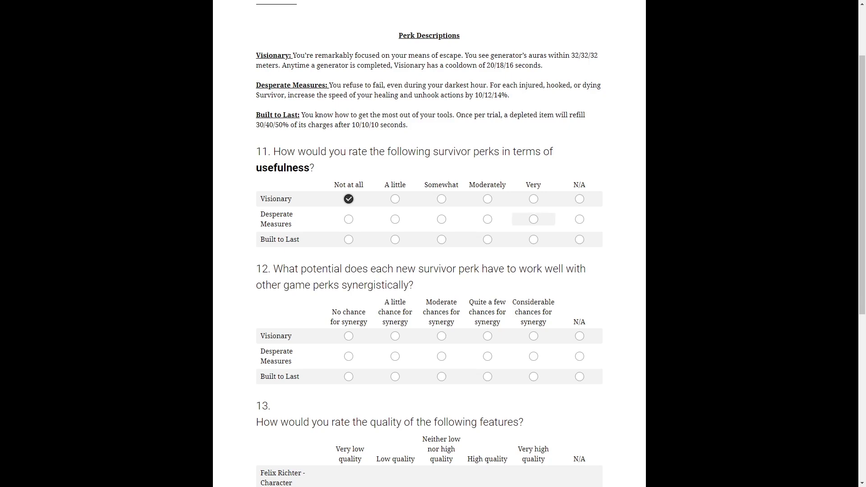
{"action": "left_click", "coordinate": [534, 218]}
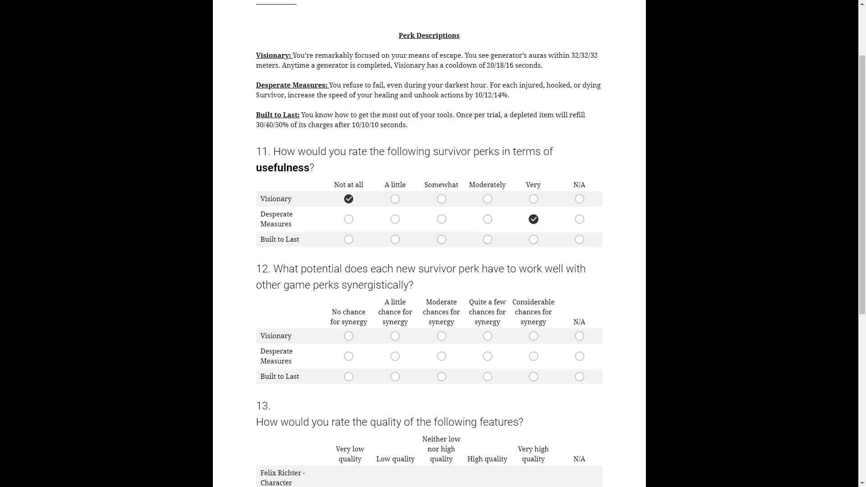
{"action": "left_click", "coordinate": [534, 240]}
{"action": "scroll", "coordinate": [534, 239], "scroll_direction": "down", "scroll_amount": 2}
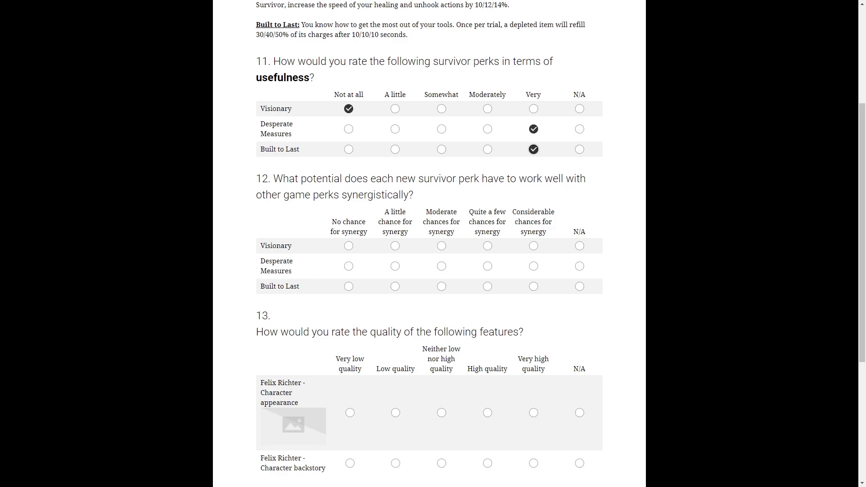
- In question 12 choose A little chance for Visionary and Built to Last, Considerable chances for Desperate Measures
{"action": "left_click", "coordinate": [395, 246]}
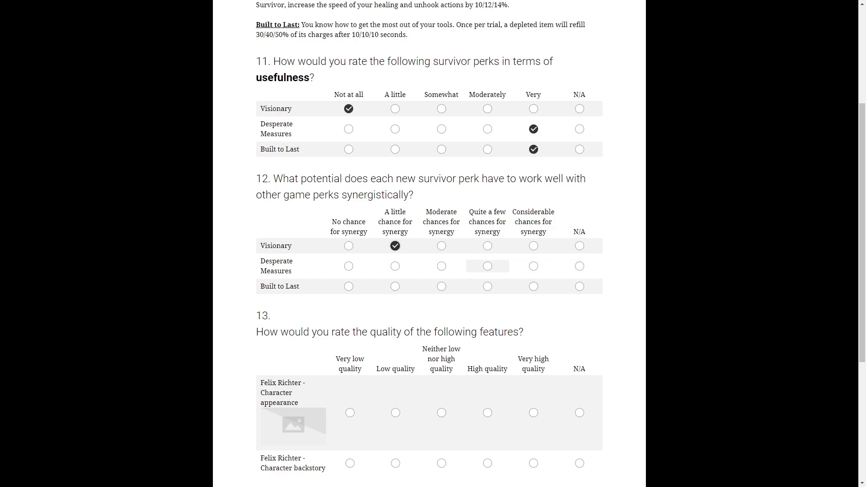
{"action": "left_click", "coordinate": [534, 267]}
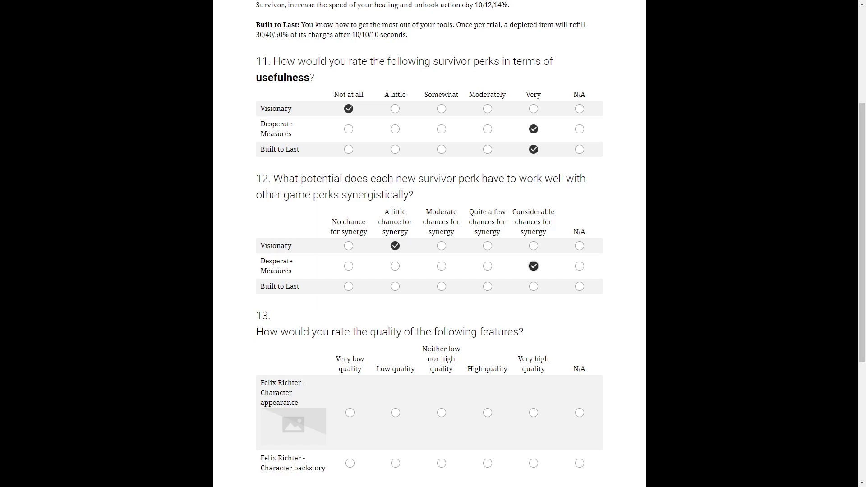
{"action": "left_click", "coordinate": [395, 287]}
{"action": "scroll", "coordinate": [429, 243], "scroll_direction": "down", "scroll_amount": 2}
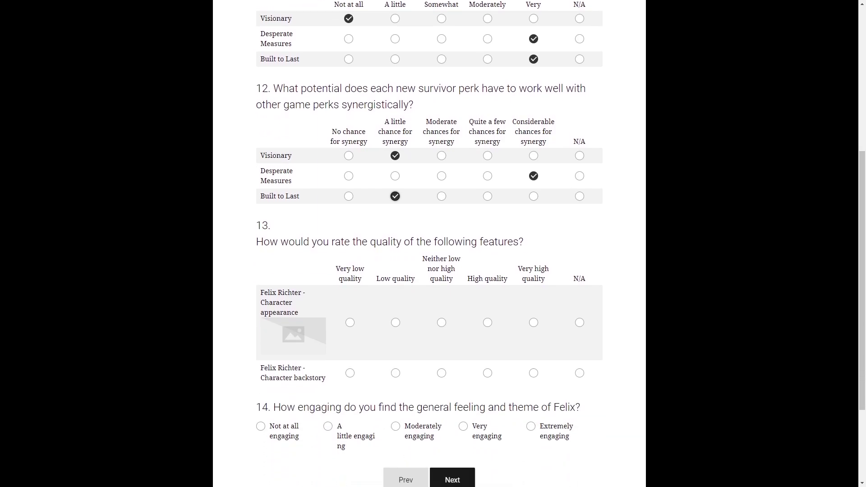
- Rate Felix's appearance Very high quality, backstory N/A, and theme A little engaging
{"action": "scroll", "coordinate": [430, 244], "scroll_direction": "down", "scroll_amount": 1}
{"action": "left_click", "coordinate": [533, 277]}
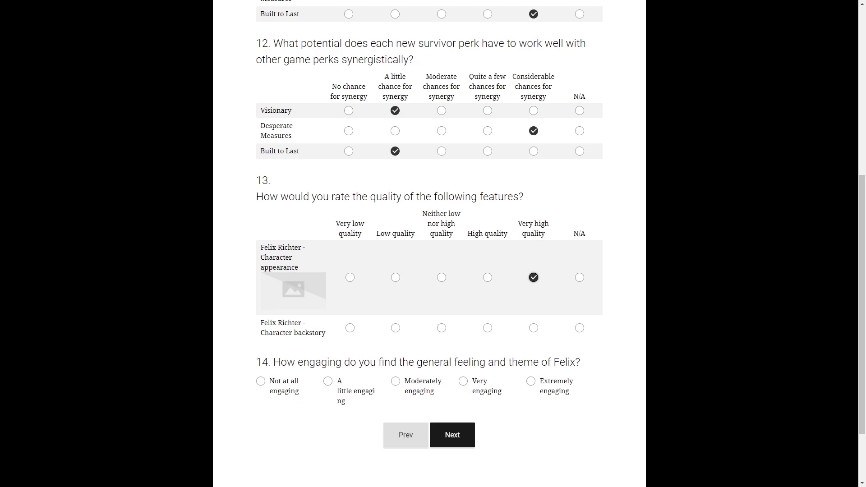
{"action": "left_click", "coordinate": [579, 328]}
{"action": "scroll", "coordinate": [429, 243], "scroll_direction": "down", "scroll_amount": 1}
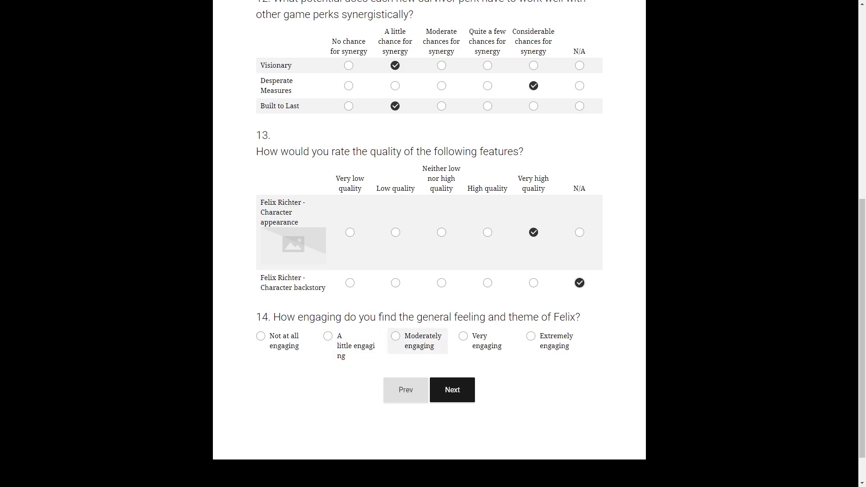
{"action": "left_click", "coordinate": [328, 337]}
{"action": "left_click", "coordinate": [453, 390]}
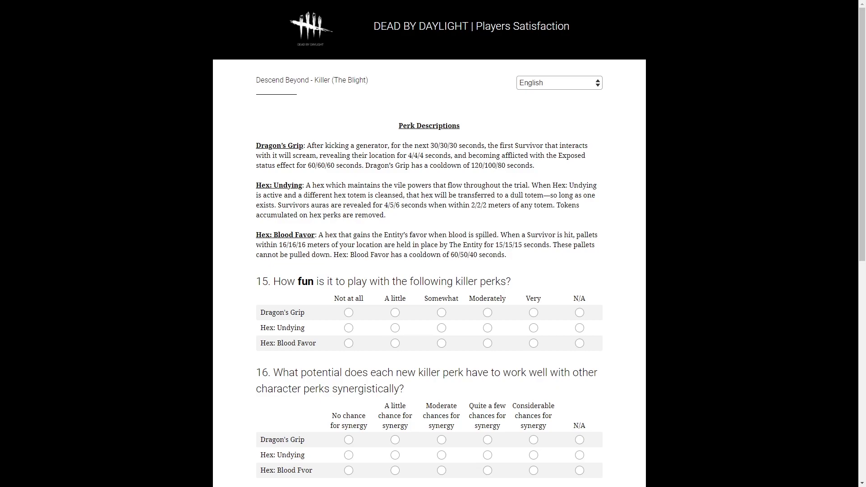
- In question 15 rate Dragon's Grip Somewhat, Hex: Undying Moderately, Hex: Blood Favor Not at all fun
{"action": "scroll", "coordinate": [429, 244], "scroll_direction": "down", "scroll_amount": 1}
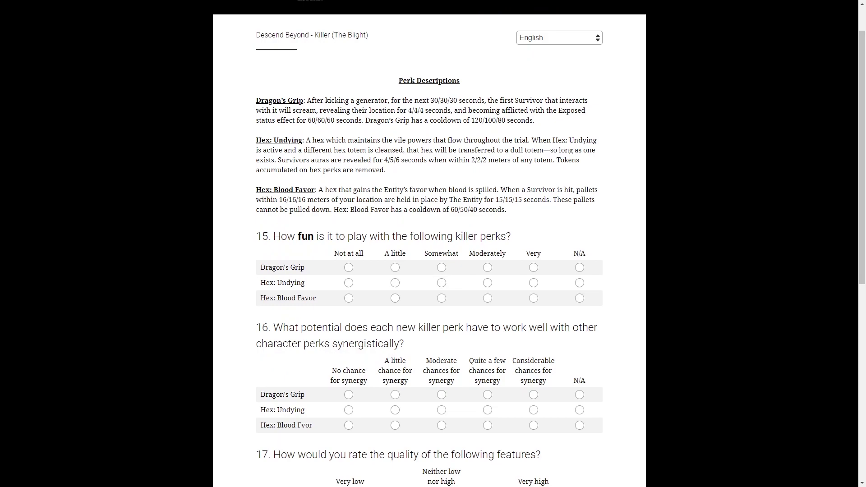
{"action": "left_click", "coordinate": [442, 268]}
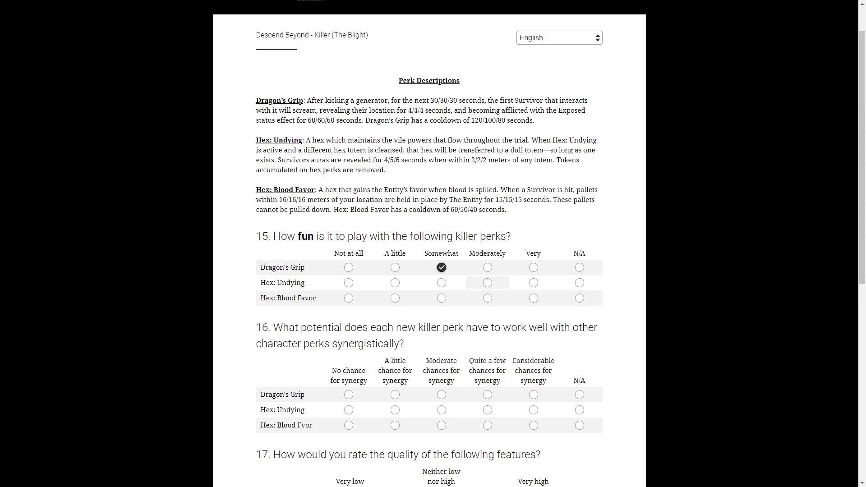
{"action": "left_click", "coordinate": [488, 283]}
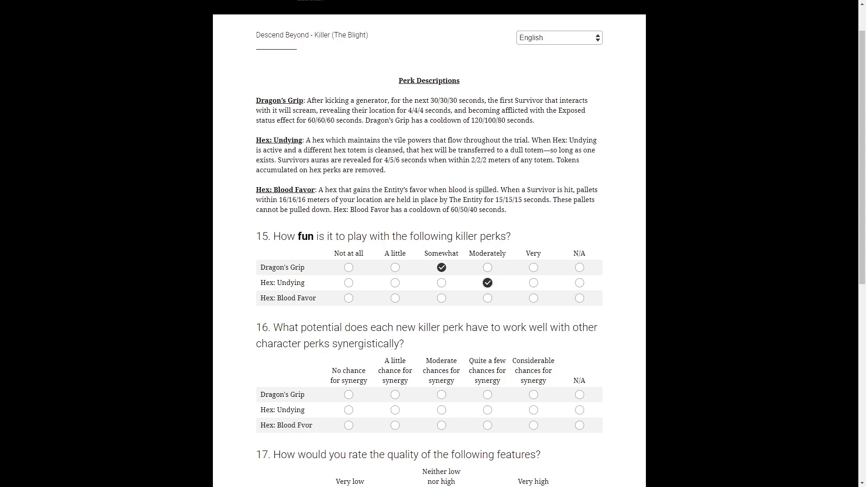
{"action": "left_click", "coordinate": [348, 299]}
- In question 16 give Dragon's Grip Quite a few, Hex: Undying Considerable, Hex: Blood Favor Moderate synergy chances
{"action": "scroll", "coordinate": [429, 244], "scroll_direction": "down", "scroll_amount": 2}
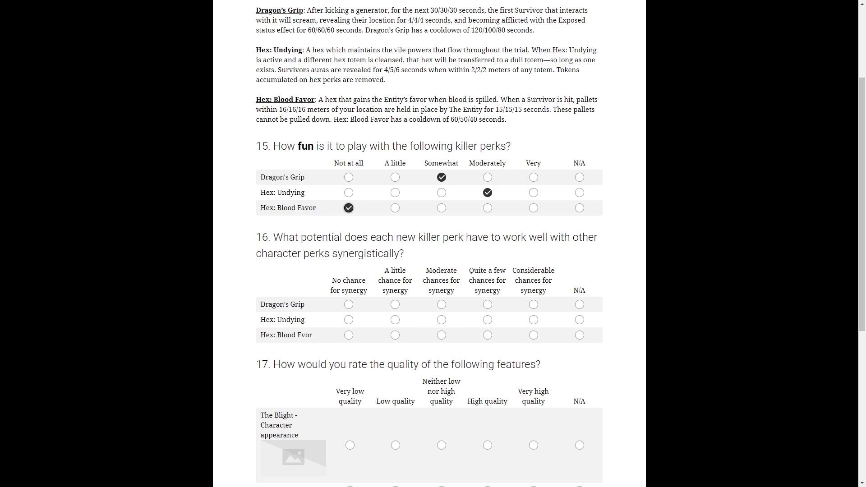
{"action": "left_click", "coordinate": [442, 305]}
{"action": "left_click", "coordinate": [488, 304]}
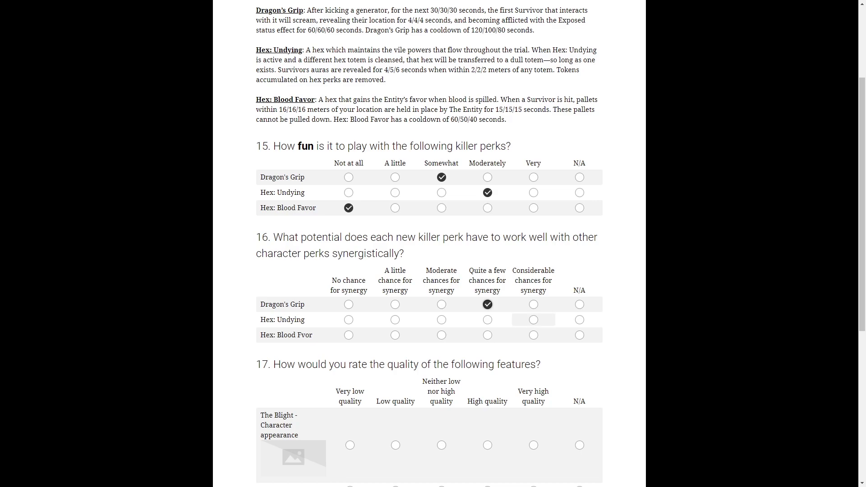
{"action": "left_click", "coordinate": [534, 320]}
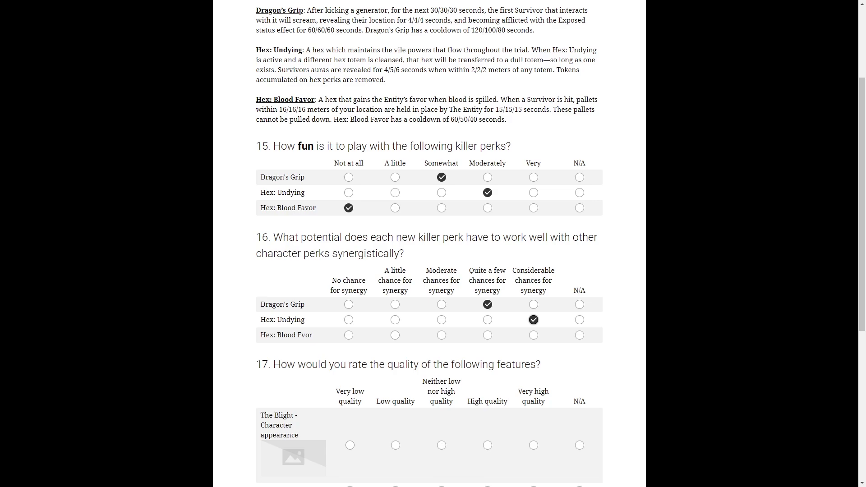
{"action": "left_click", "coordinate": [395, 335]}
{"action": "left_click", "coordinate": [441, 335]}
- Rate The Blight's appearance High quality, power Neither low nor high, backstory N/A; answer Q18 Moderately engaging
{"action": "scroll", "coordinate": [429, 244], "scroll_direction": "down", "scroll_amount": 3}
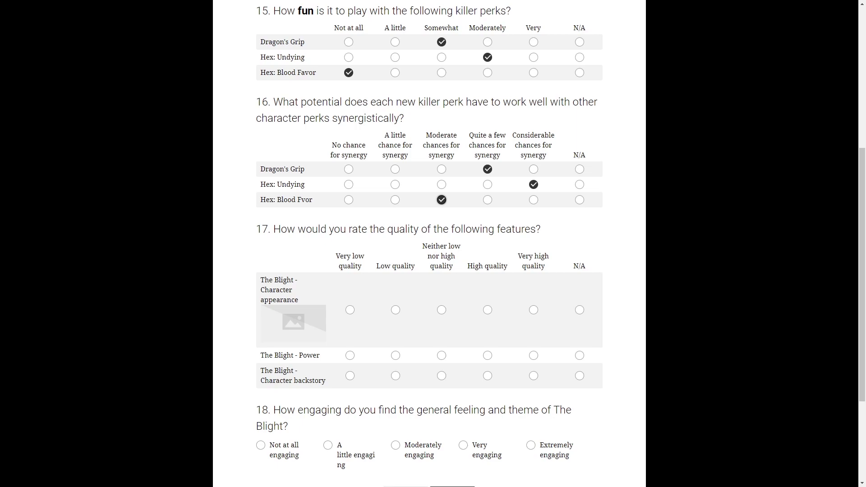
{"action": "left_click", "coordinate": [488, 310]}
{"action": "left_click", "coordinate": [442, 355]}
{"action": "scroll", "coordinate": [428, 243], "scroll_direction": "down", "scroll_amount": 1}
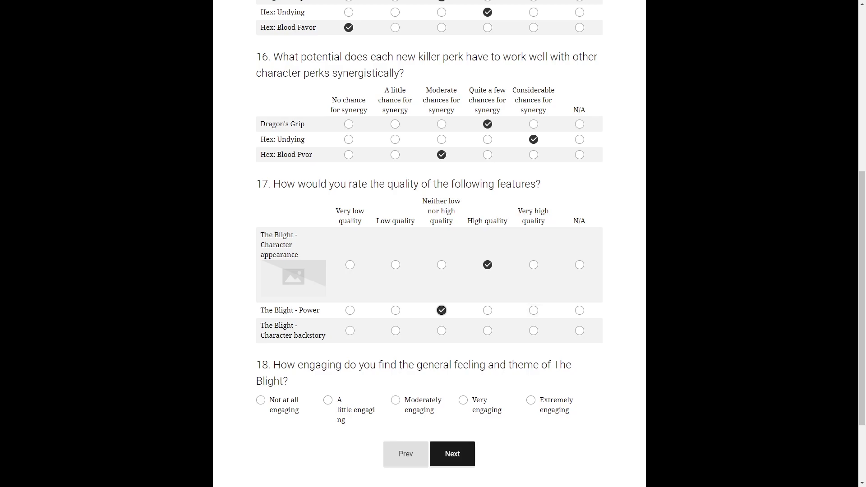
{"action": "left_click", "coordinate": [580, 331]}
{"action": "scroll", "coordinate": [429, 243], "scroll_direction": "down", "scroll_amount": 2}
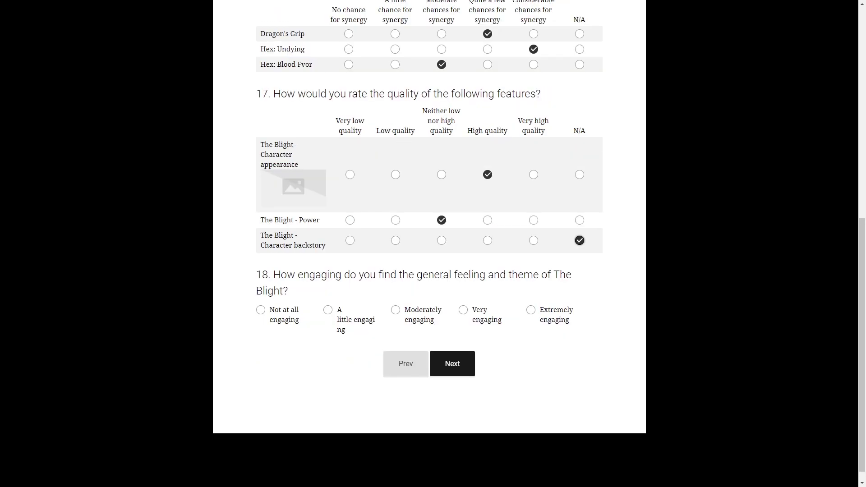
{"action": "left_click", "coordinate": [396, 310]}
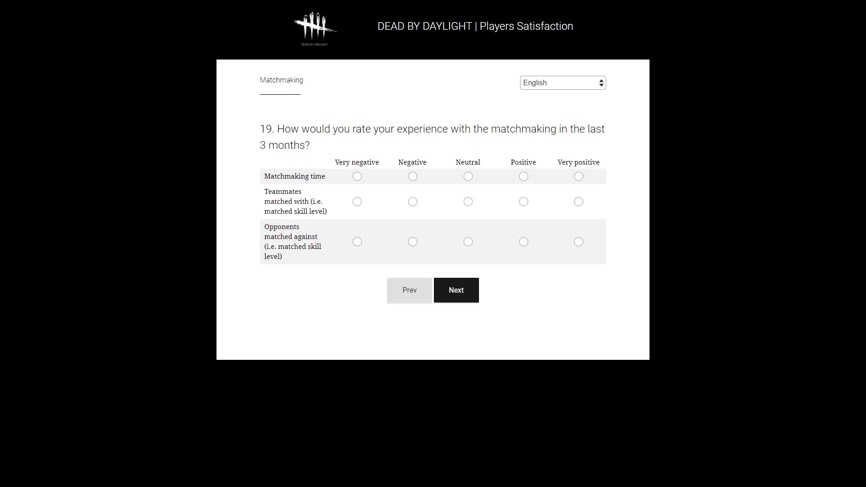
- Rate matchmaking time Negative, teammate matching Very negative and opponent matching Negative
{"action": "left_click", "coordinate": [413, 176]}
{"action": "left_click", "coordinate": [357, 201]}
{"action": "left_click", "coordinate": [413, 242]}
- Go to the Character updates page and pick 'The textures on characters' in question 20
{"action": "key", "text": "Return"}
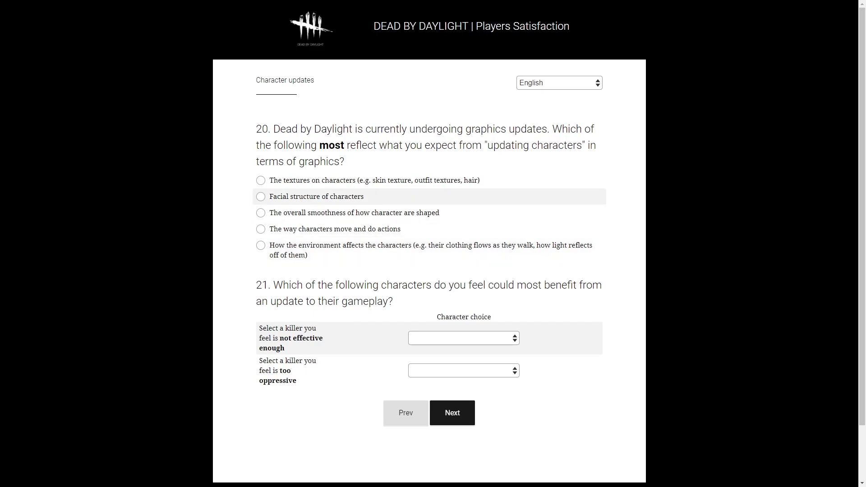
{"action": "left_click", "coordinate": [261, 180]}
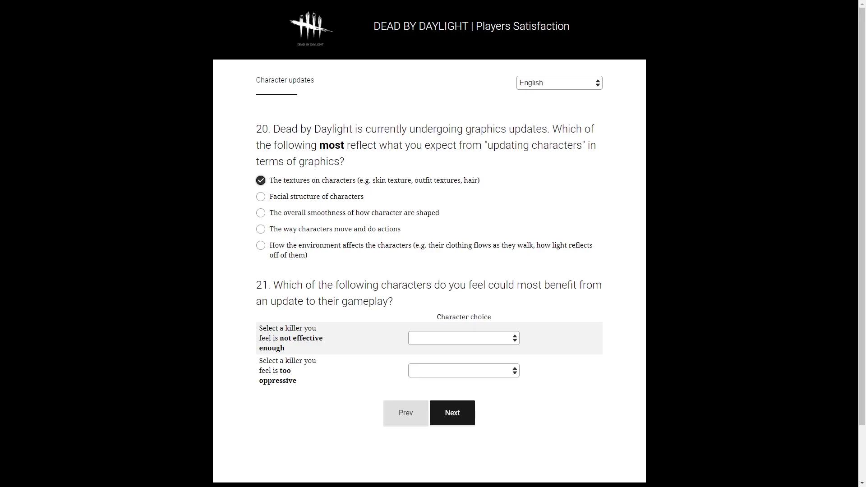
- Choose The Wraith as the killer that is not effective enough
{"action": "left_click", "coordinate": [464, 338]}
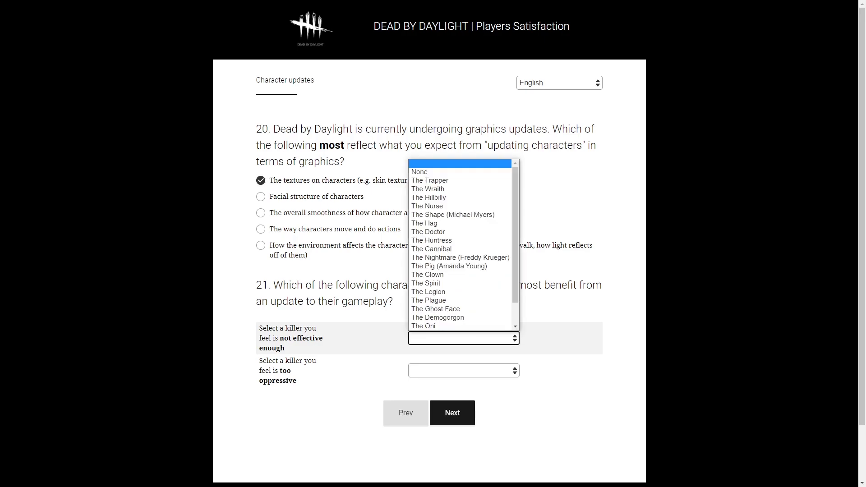
{"action": "scroll", "coordinate": [464, 245], "scroll_direction": "down", "scroll_amount": 1}
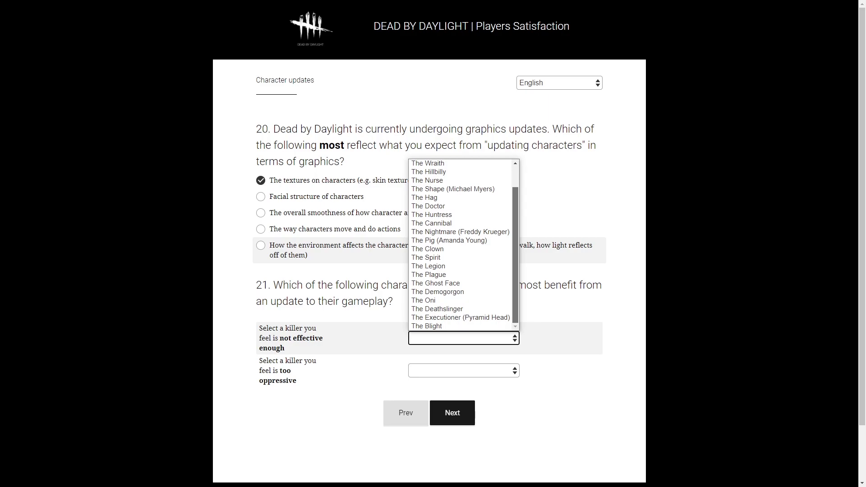
{"action": "scroll", "coordinate": [464, 245], "scroll_direction": "up", "scroll_amount": 1}
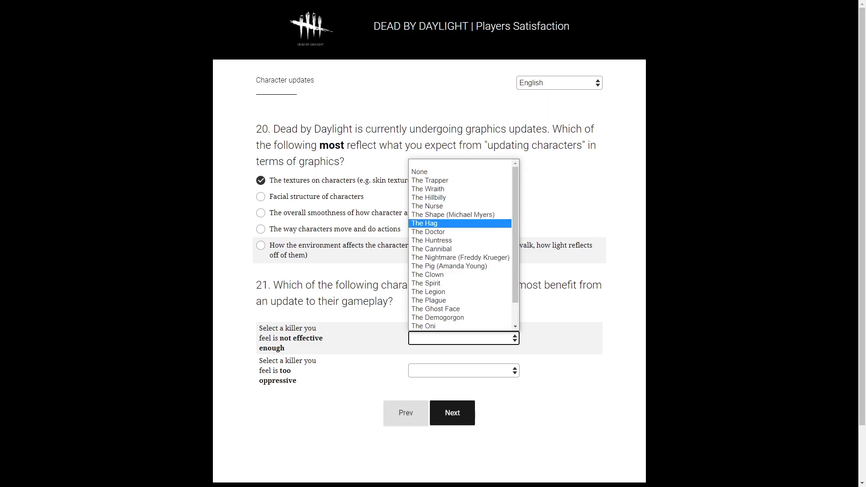
{"action": "scroll", "coordinate": [460, 292], "scroll_direction": "down", "scroll_amount": 1}
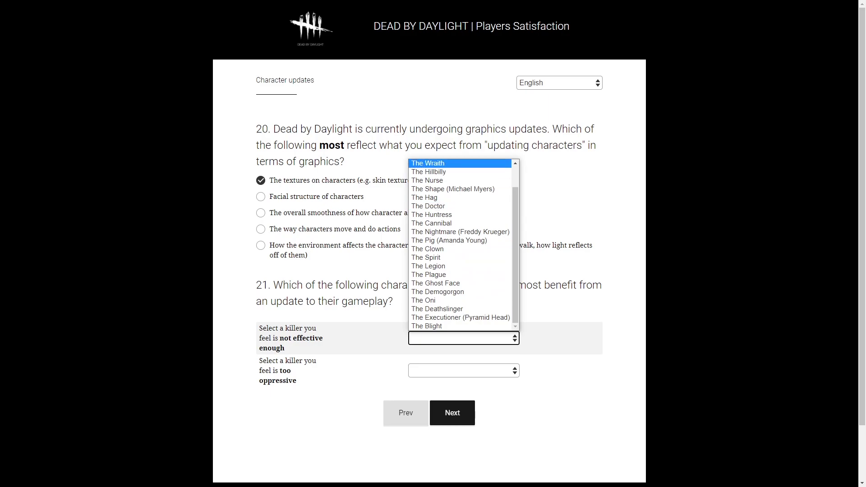
{"action": "key", "text": "Return"}
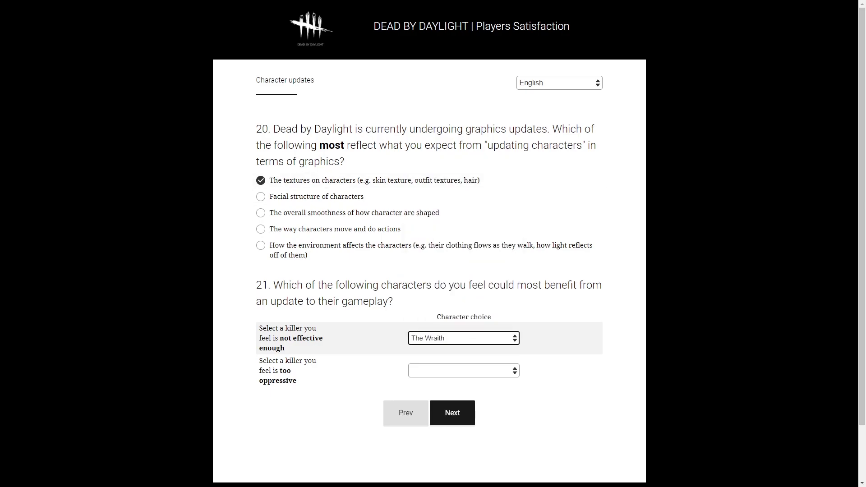
- Choose The Nightmare (Freddy Krueger) as the killer that is too oppressive
{"action": "left_click", "coordinate": [464, 370]}
{"action": "scroll", "coordinate": [460, 277], "scroll_direction": "down", "scroll_amount": 1}
{"action": "scroll", "coordinate": [460, 277], "scroll_direction": "up", "scroll_amount": 1}
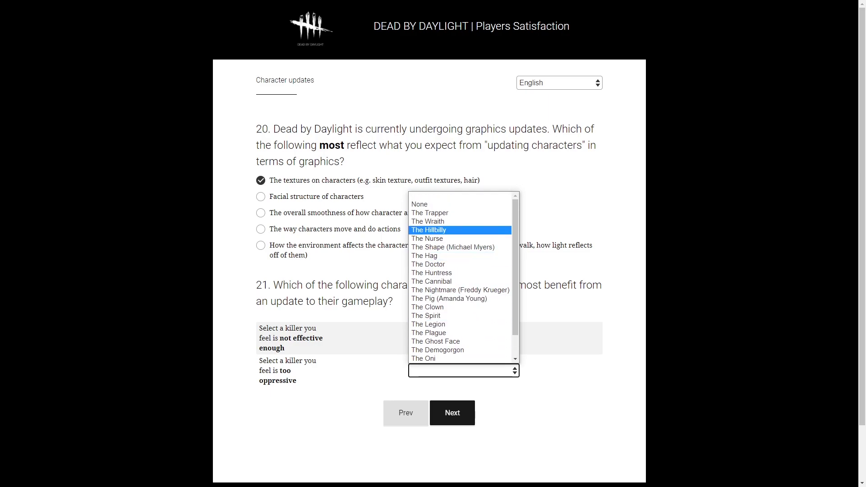
{"action": "key", "text": "Up"}
{"action": "key", "text": "Down"}
{"action": "key", "text": "Down"}
{"action": "key", "text": "Down"}
{"action": "key", "text": "Down"}
{"action": "key", "text": "Down"}
{"action": "key", "text": "Down"}
{"action": "key", "text": "Down"}
{"action": "key", "text": "Down"}
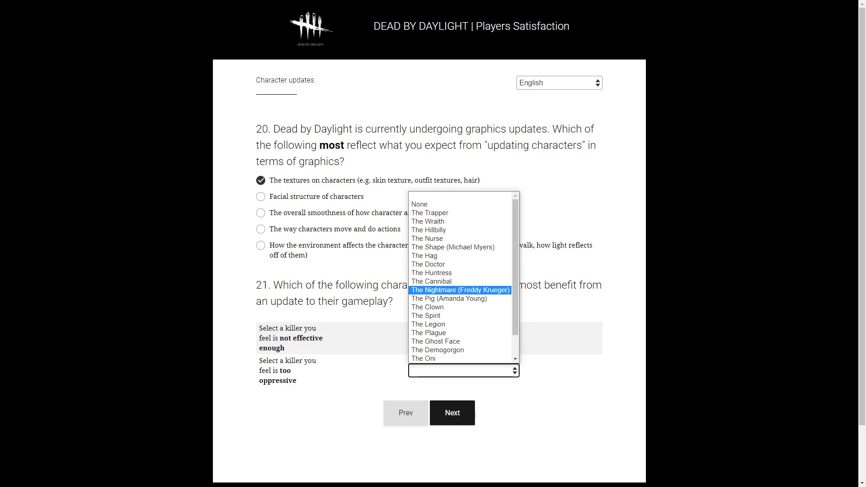
{"action": "key", "text": "Return"}
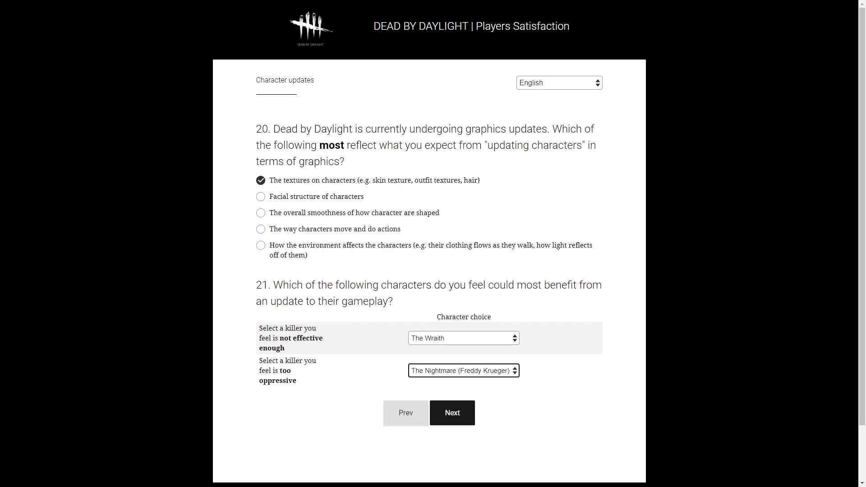
- On the Killers page, mark The Wraith's power as too weak with too many counter-players
{"action": "key", "text": "Return"}
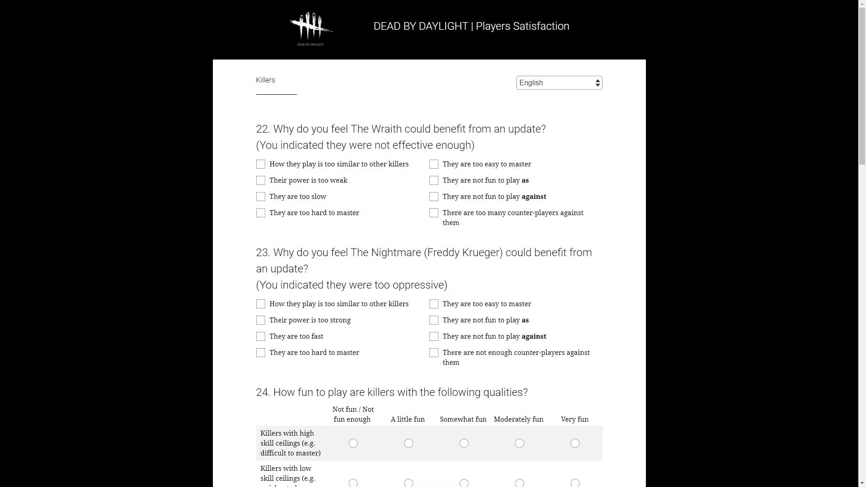
{"action": "key", "text": "Tab"}
{"action": "key", "text": "Tab"}
{"action": "key", "text": "space"}
{"action": "left_click", "coordinate": [434, 213]}
- Mark The Nightmare as not fun to play against, with too few counter-players
{"action": "scroll", "coordinate": [316, 258], "scroll_direction": "down", "scroll_amount": 1}
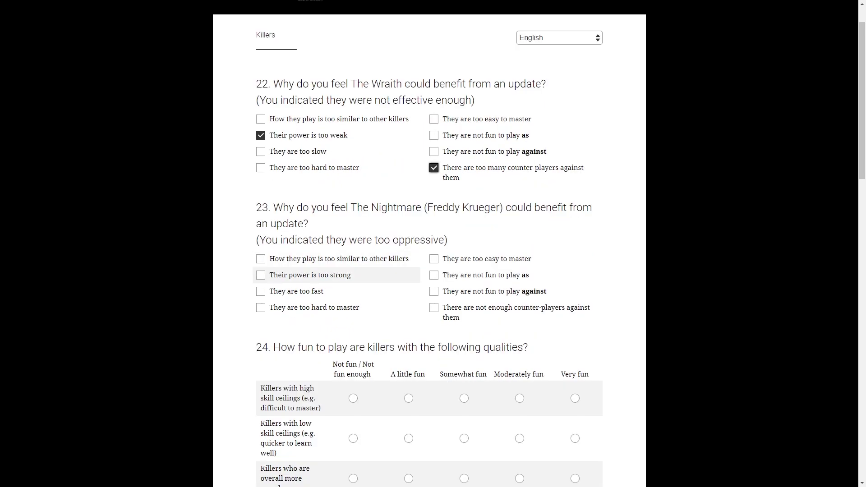
{"action": "left_click", "coordinate": [434, 291]}
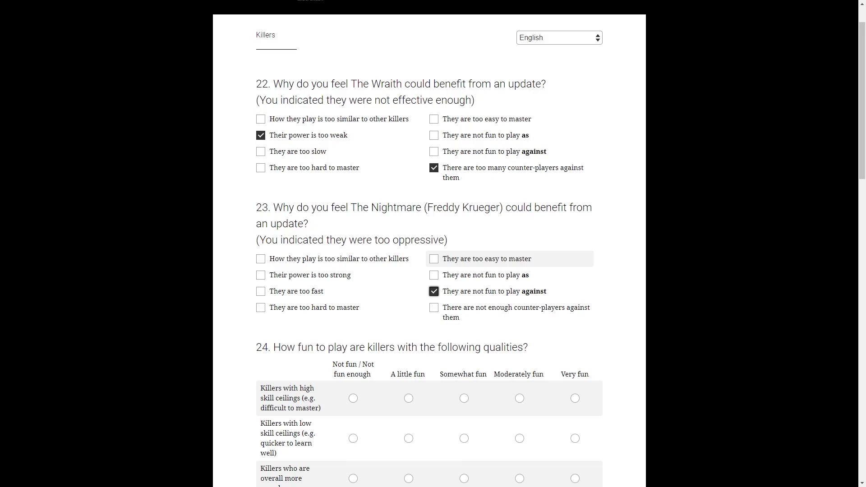
{"action": "left_click", "coordinate": [434, 307]}
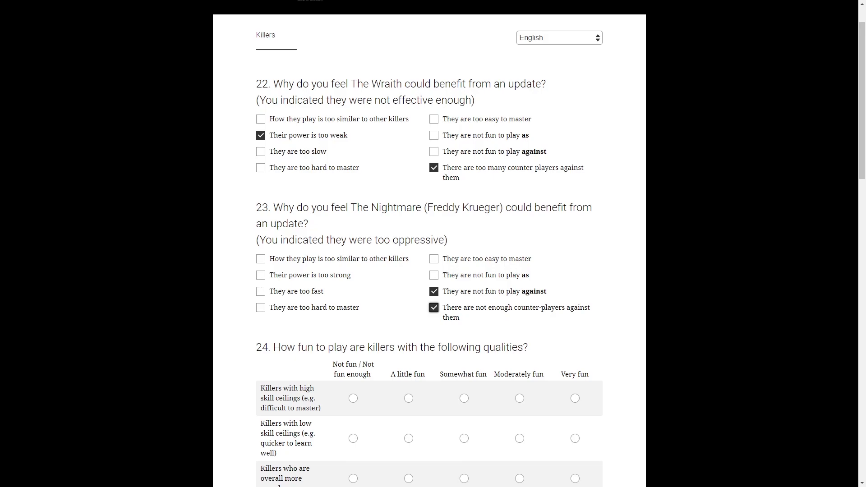
- Rate playing high-skill, complex and decision-heavy killers Very fun, and low-skill killers A little fun
{"action": "scroll", "coordinate": [575, 350], "scroll_direction": "down", "scroll_amount": 3}
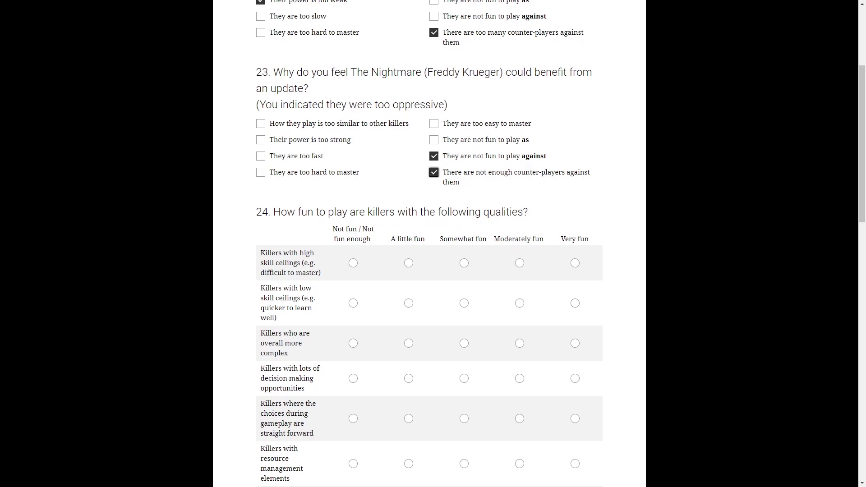
{"action": "left_click", "coordinate": [575, 263]}
{"action": "left_click", "coordinate": [408, 303]}
{"action": "scroll", "coordinate": [429, 244], "scroll_direction": "down", "scroll_amount": 1}
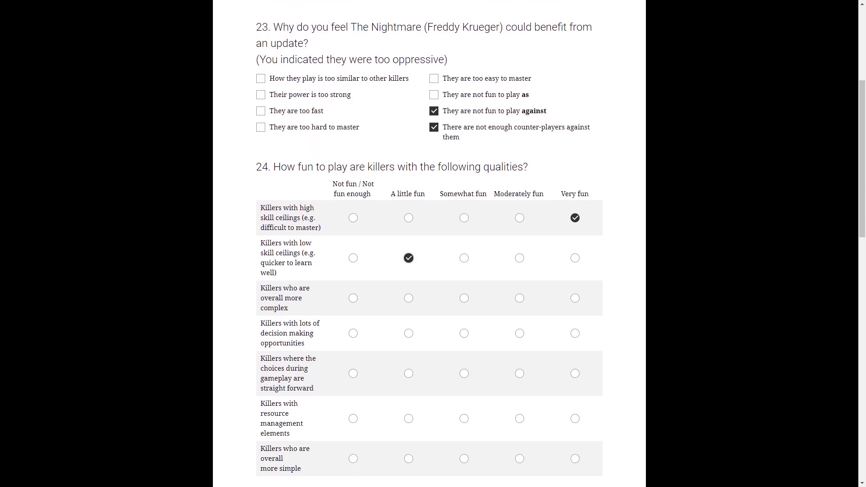
{"action": "left_click", "coordinate": [575, 298]}
{"action": "left_click", "coordinate": [575, 334]}
- Rate straightforward-choice killers Somewhat fun, and resource-management and simpler killers Not fun
{"action": "scroll", "coordinate": [429, 243], "scroll_direction": "down", "scroll_amount": 1}
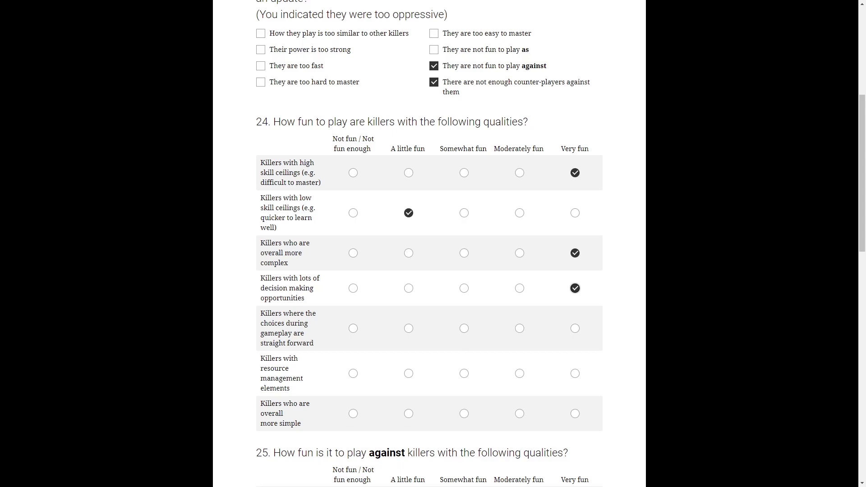
{"action": "left_click", "coordinate": [464, 328]}
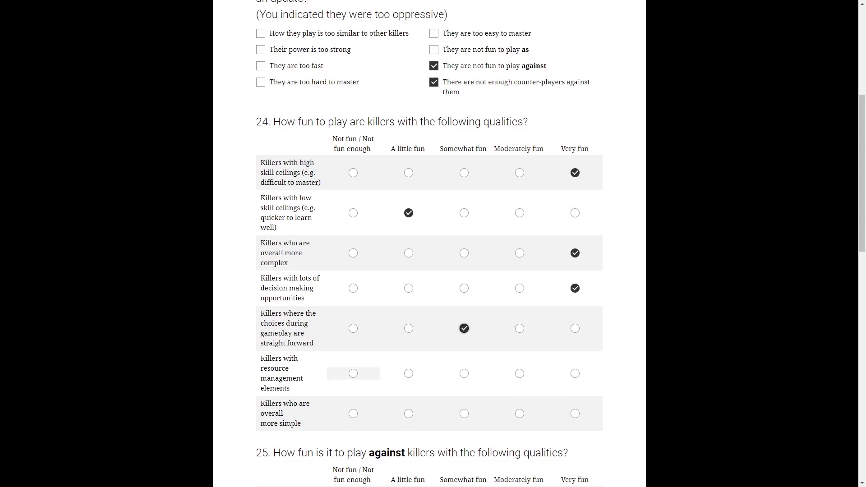
{"action": "left_click", "coordinate": [353, 374]}
{"action": "left_click", "coordinate": [354, 414]}
- Rate facing high-skill and complex killers Very fun, and straightforward, low-skill and resource killers Somewhat fun
{"action": "scroll", "coordinate": [430, 244], "scroll_direction": "down", "scroll_amount": 7}
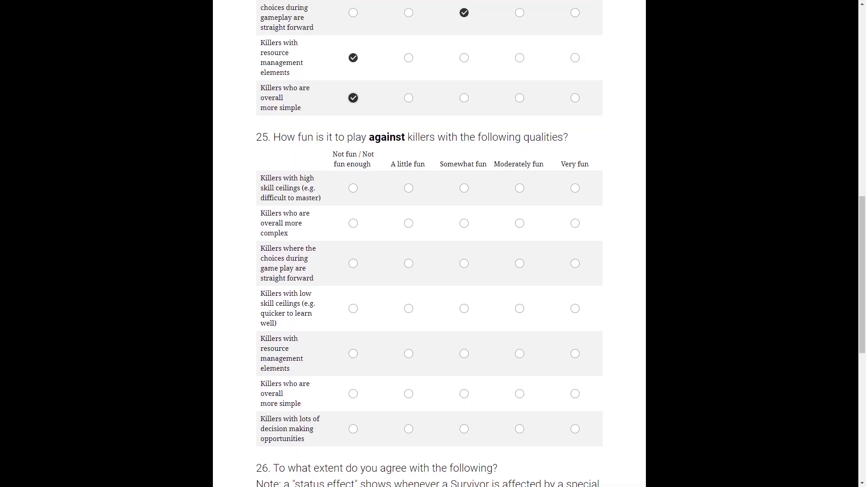
{"action": "left_click", "coordinate": [575, 188]}
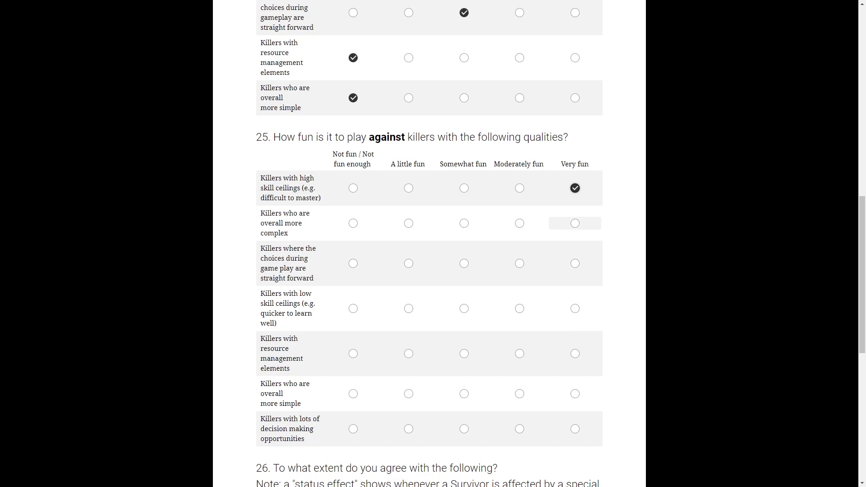
{"action": "left_click", "coordinate": [575, 223]}
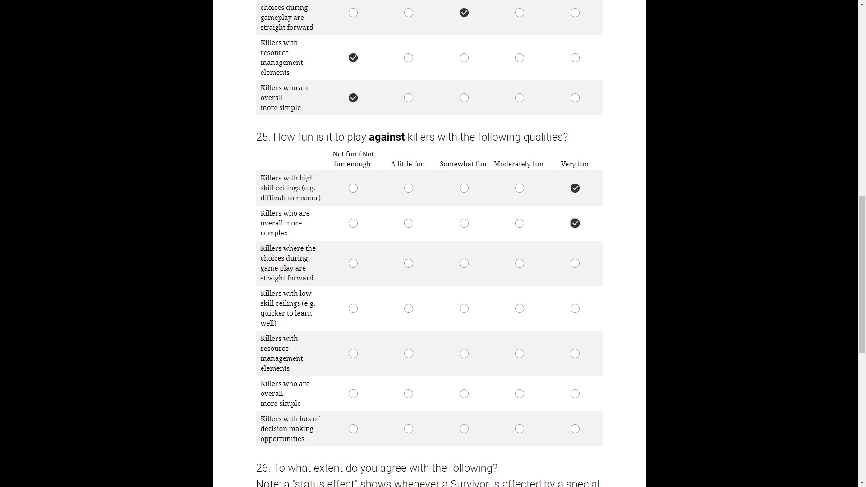
{"action": "left_click", "coordinate": [465, 264]}
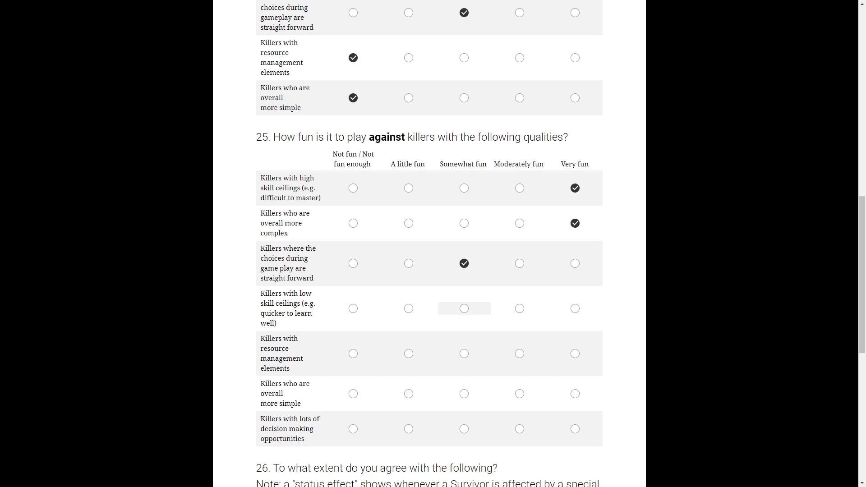
{"action": "left_click", "coordinate": [465, 309]}
{"action": "left_click", "coordinate": [465, 354]}
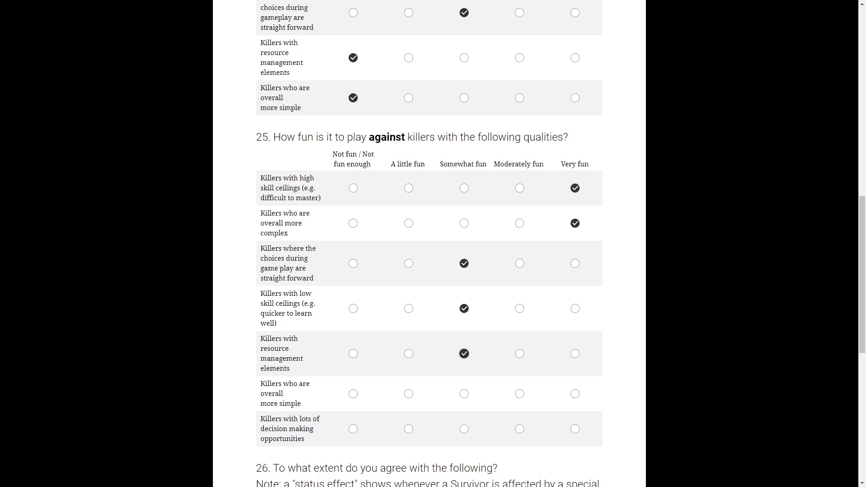
- Rate facing simpler killers A little fun and decision-heavy killers Somewhat fun
{"action": "scroll", "coordinate": [464, 354], "scroll_direction": "down", "scroll_amount": 1}
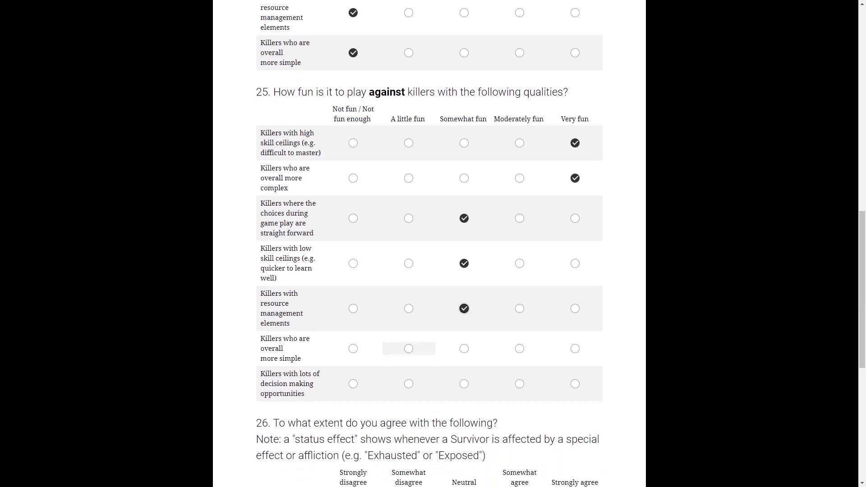
{"action": "left_click", "coordinate": [409, 349]}
{"action": "left_click", "coordinate": [465, 384]}
{"action": "scroll", "coordinate": [465, 384], "scroll_direction": "down", "scroll_amount": 4}
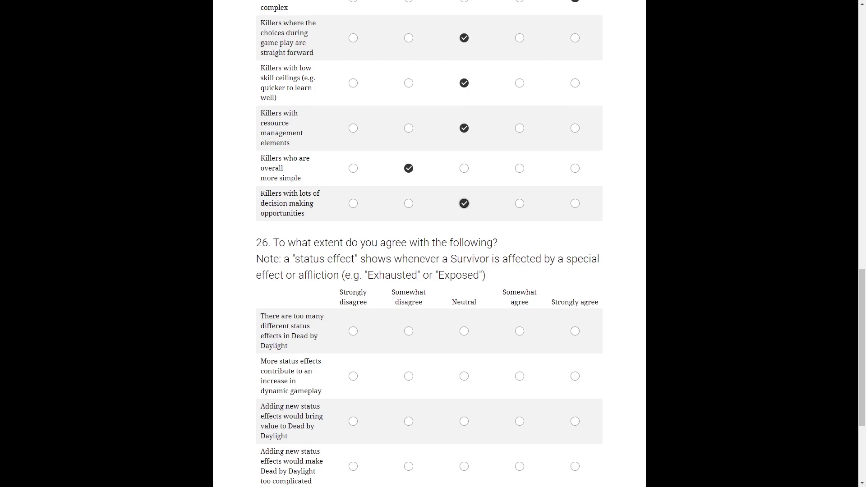
- Answer Q26 status-effect statements Neutral, Strongly agree, Somewhat agree, Strongly disagree, then go to the next page
{"action": "scroll", "coordinate": [429, 244], "scroll_direction": "down", "scroll_amount": 1}
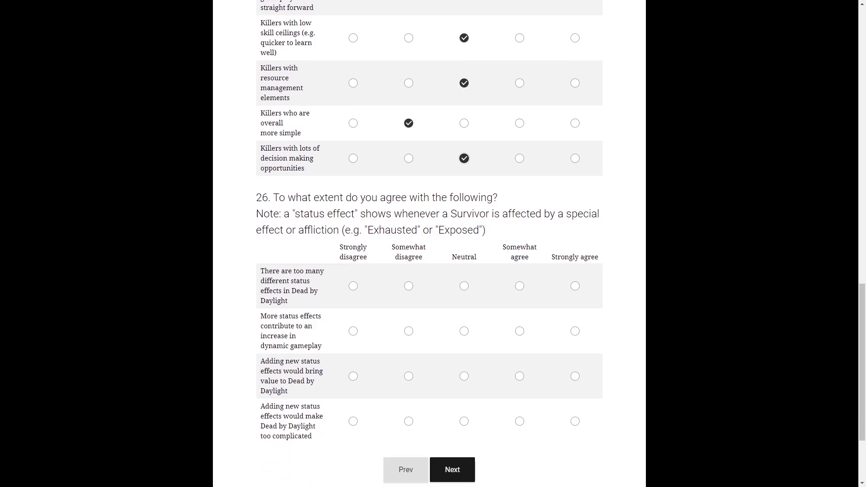
{"action": "left_click", "coordinate": [520, 287]}
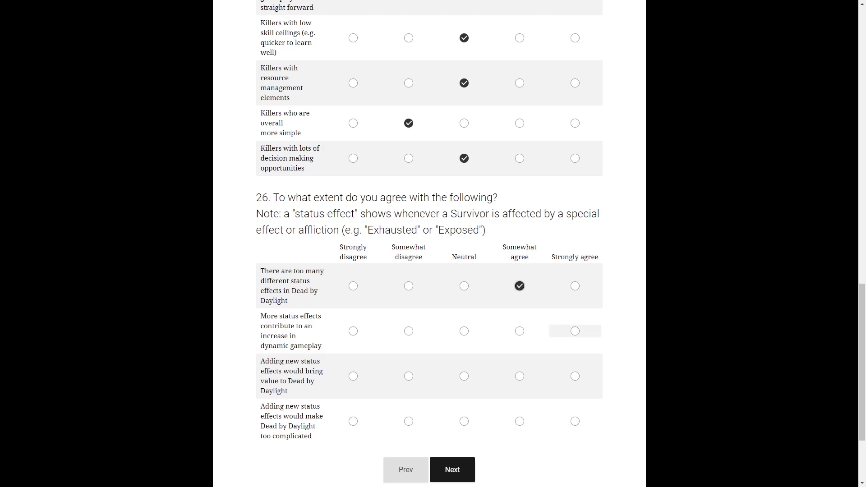
{"action": "left_click", "coordinate": [575, 332]}
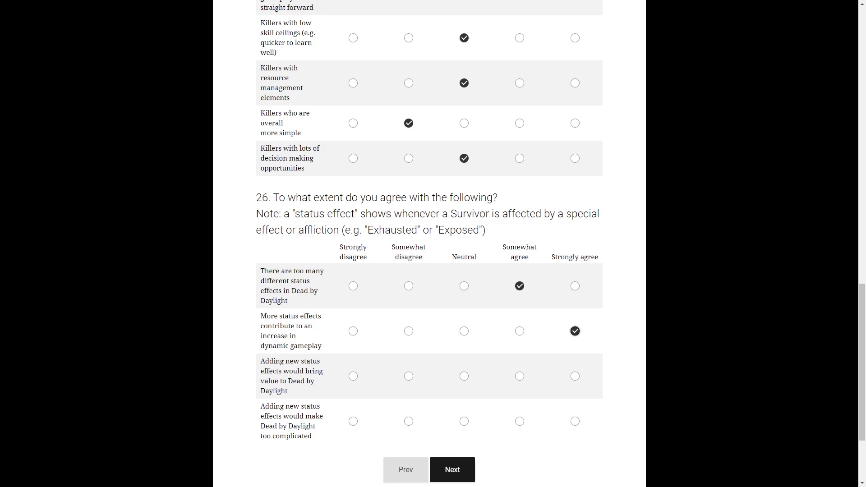
{"action": "left_click", "coordinate": [465, 287]}
{"action": "left_click", "coordinate": [520, 377]}
{"action": "left_click", "coordinate": [354, 421]}
{"action": "left_click", "coordinate": [452, 469]}
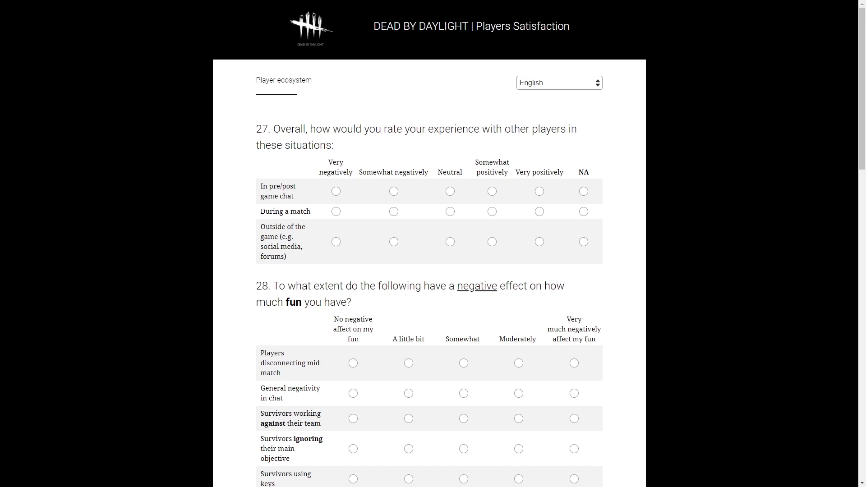
- Rate pre/post game chat Very negatively, in-match Somewhat negatively, outside the game Somewhat positively
{"action": "left_click", "coordinate": [336, 191]}
{"action": "left_click", "coordinate": [394, 211]}
{"action": "left_click", "coordinate": [492, 242]}
- Rate disconnecting players and survivors working against the team Very much negatively, chat negativity No effect
{"action": "scroll", "coordinate": [429, 271], "scroll_direction": "down", "scroll_amount": 1}
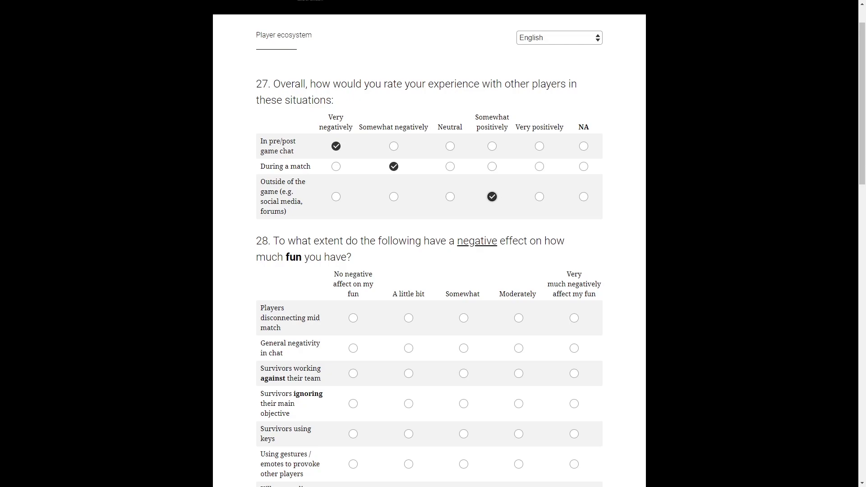
{"action": "scroll", "coordinate": [429, 271], "scroll_direction": "down", "scroll_amount": 1}
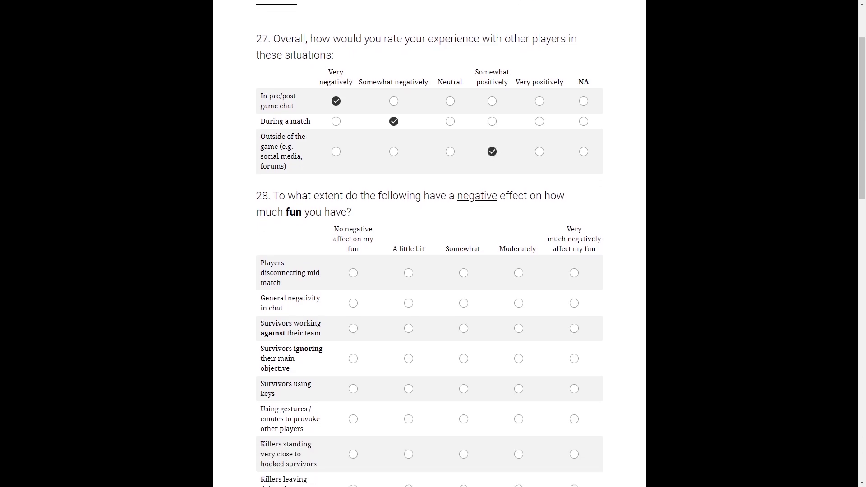
{"action": "left_click", "coordinate": [574, 273]}
{"action": "scroll", "coordinate": [429, 270], "scroll_direction": "down", "scroll_amount": 1}
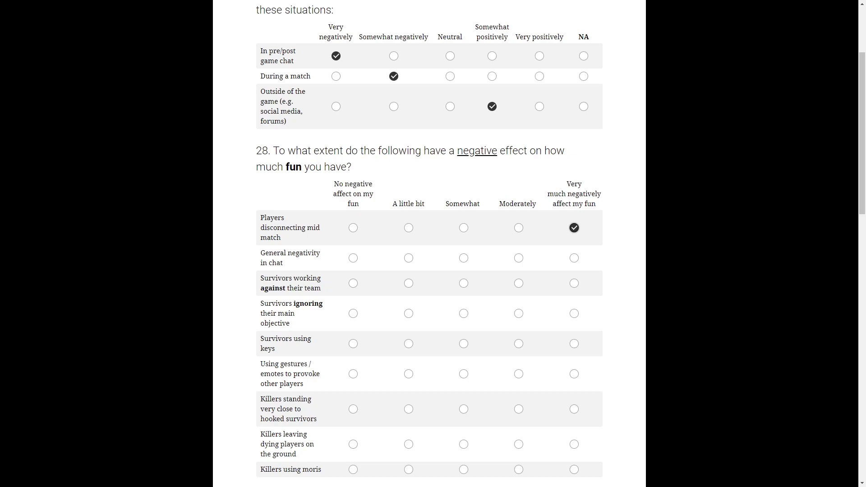
{"action": "left_click", "coordinate": [353, 258]}
{"action": "left_click", "coordinate": [574, 283]}
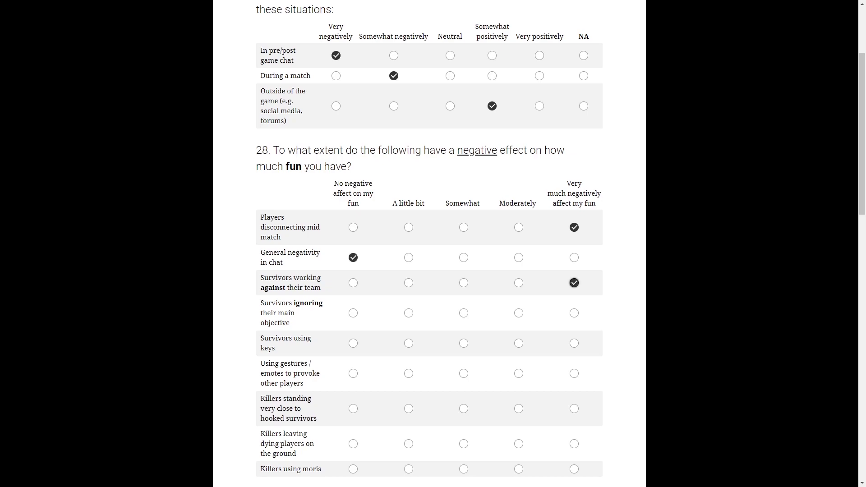
{"action": "scroll", "coordinate": [574, 283], "scroll_direction": "down", "scroll_amount": 1}
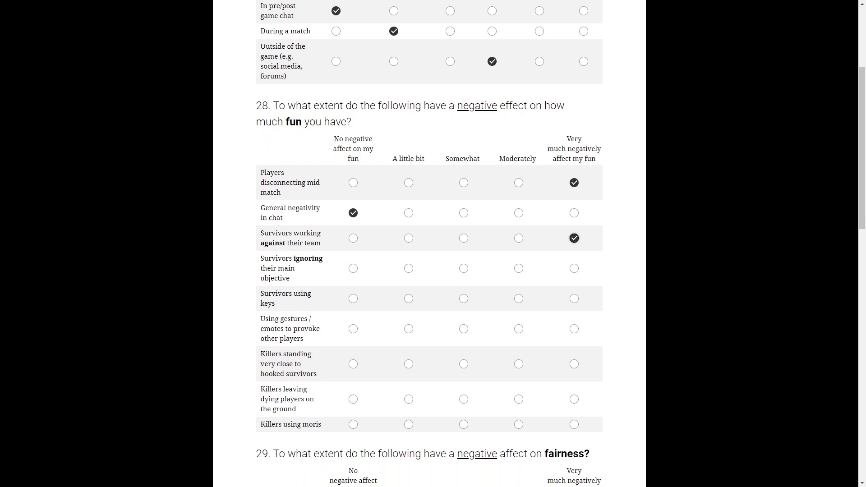
- Rate objective-ignoring and key use Very much negative; gestures, camping, slugging None; moris Somewhat
{"action": "left_click", "coordinate": [574, 269]}
{"action": "left_click", "coordinate": [574, 299]}
{"action": "left_click", "coordinate": [353, 329]}
{"action": "left_click", "coordinate": [354, 364]}
{"action": "left_click", "coordinate": [353, 399]}
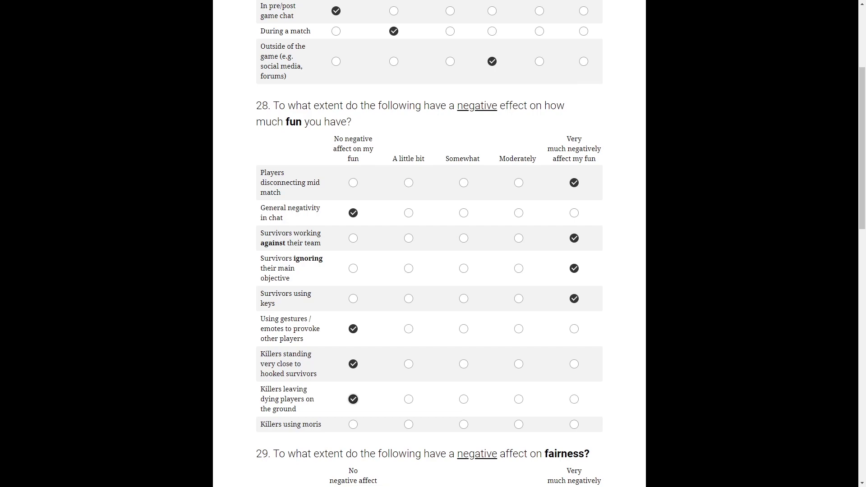
{"action": "left_click", "coordinate": [464, 424]}
- In question 29, rate disconnecting and team-sabotage as Very much, and chat negativity as no effect
{"action": "scroll", "coordinate": [430, 243], "scroll_direction": "down", "scroll_amount": 5}
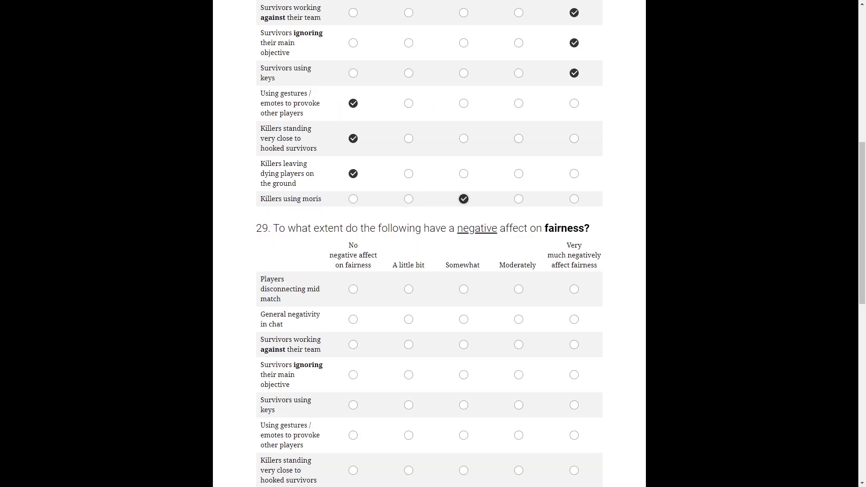
{"action": "left_click", "coordinate": [574, 289]}
{"action": "scroll", "coordinate": [429, 244], "scroll_direction": "down", "scroll_amount": 1}
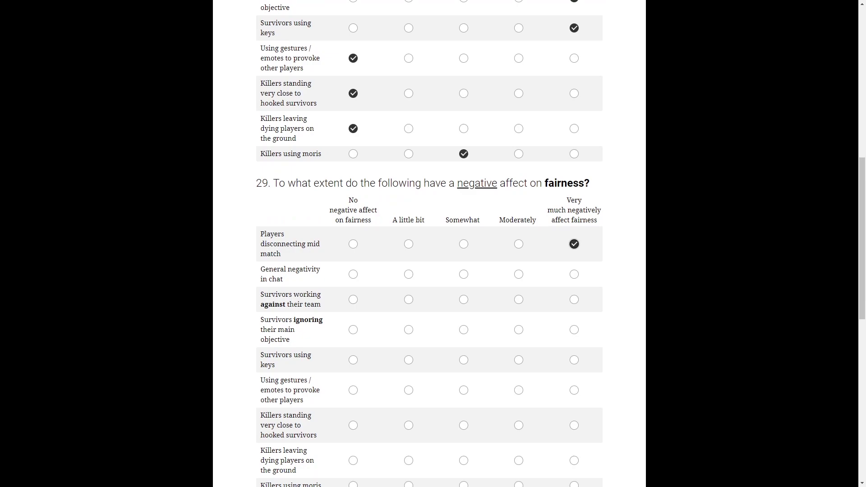
{"action": "left_click", "coordinate": [353, 319]}
{"action": "left_click", "coordinate": [574, 300]}
- Rate ignoring objectives and keys Very much, emotes and leaving dying players None, camping and moris Somewhat
{"action": "scroll", "coordinate": [575, 299], "scroll_direction": "down", "scroll_amount": 1}
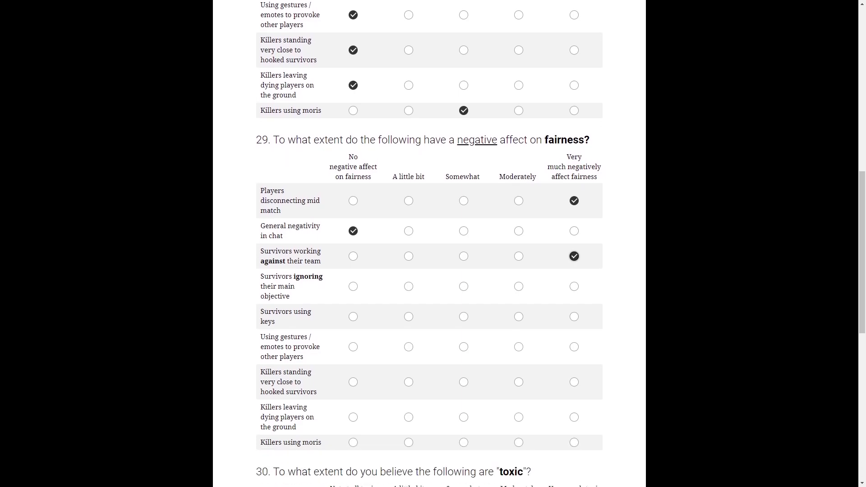
{"action": "left_click", "coordinate": [574, 285]}
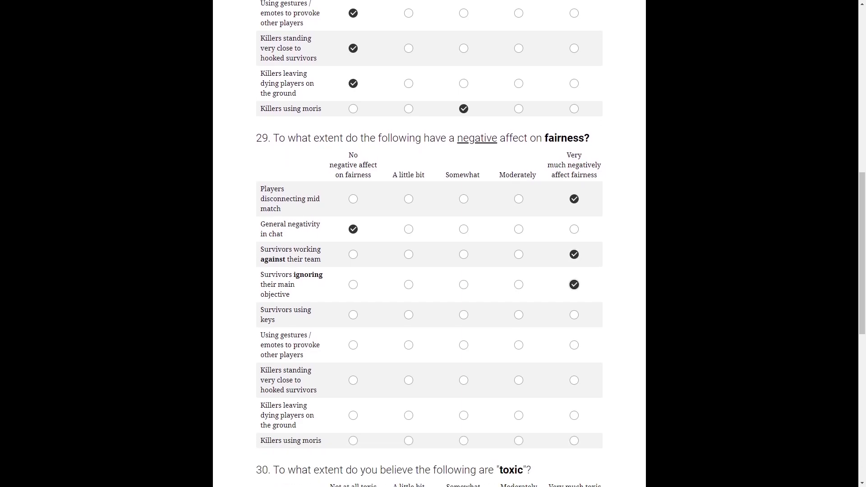
{"action": "left_click", "coordinate": [574, 315]}
{"action": "left_click", "coordinate": [353, 345]}
{"action": "left_click", "coordinate": [463, 381]}
{"action": "scroll", "coordinate": [429, 244], "scroll_direction": "down", "scroll_amount": 1}
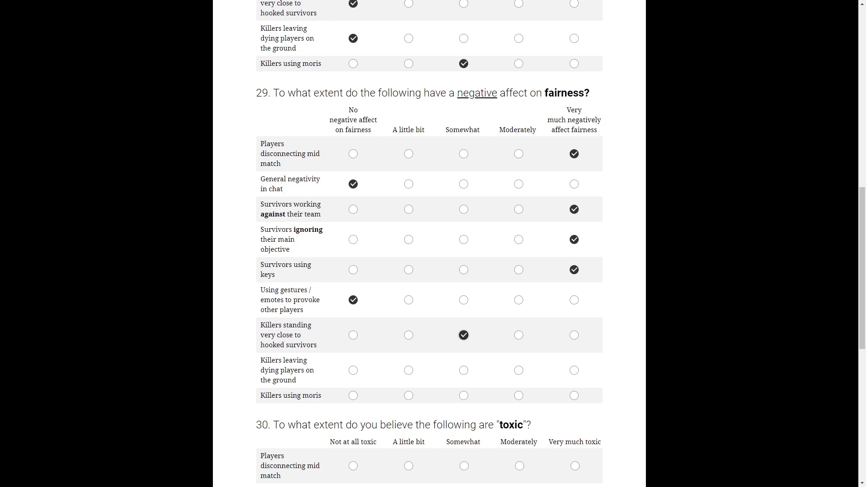
{"action": "left_click", "coordinate": [353, 370]}
{"action": "scroll", "coordinate": [429, 244], "scroll_direction": "down", "scroll_amount": 1}
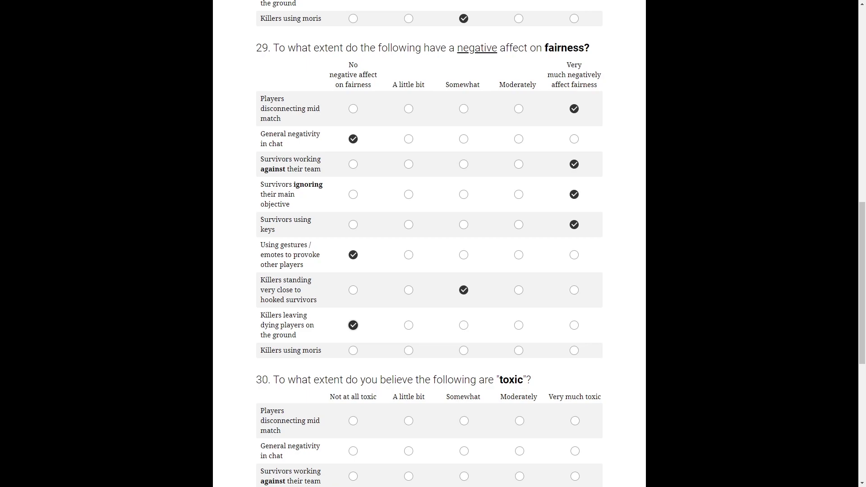
{"action": "left_click", "coordinate": [464, 351]}
- In question 30, rate disconnecting, chat negativity and team-sabotage as Very much toxic
{"action": "scroll", "coordinate": [464, 351], "scroll_direction": "down", "scroll_amount": 2}
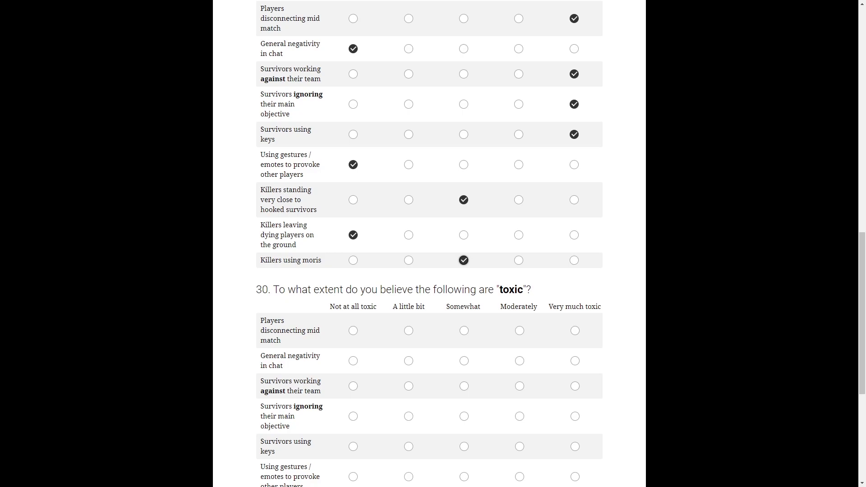
{"action": "scroll", "coordinate": [464, 260], "scroll_direction": "down", "scroll_amount": 1}
{"action": "left_click", "coordinate": [575, 286]}
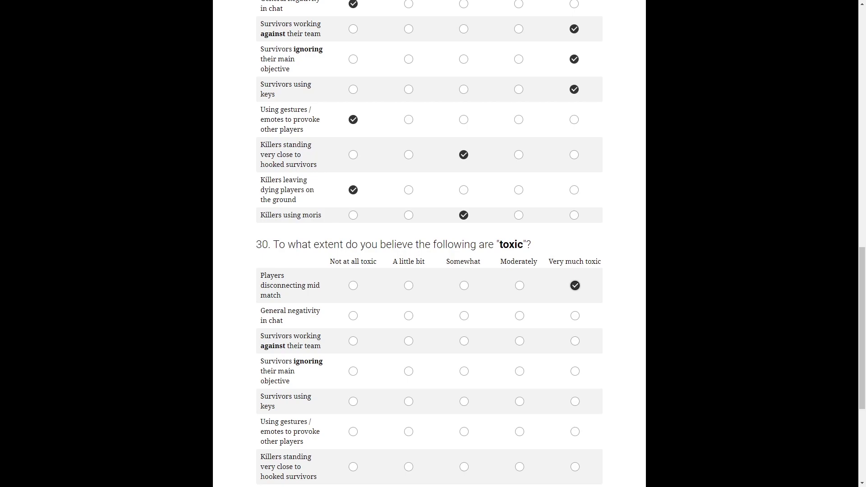
{"action": "left_click", "coordinate": [576, 316]}
{"action": "left_click", "coordinate": [575, 341]}
- Rate ignoring objectives and using keys as Somewhat toxic, and gestures/emotes as Not at all toxic
{"action": "scroll", "coordinate": [575, 341], "scroll_direction": "down", "scroll_amount": 1}
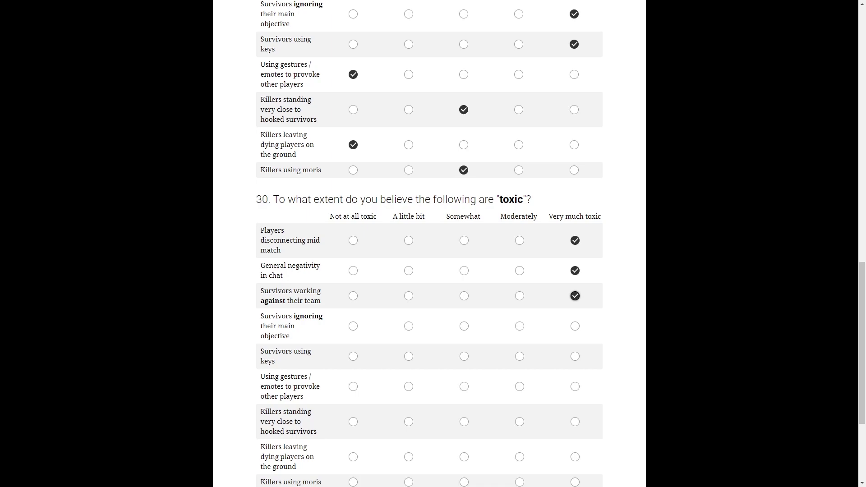
{"action": "left_click", "coordinate": [464, 326]}
{"action": "scroll", "coordinate": [429, 244], "scroll_direction": "down", "scroll_amount": 1}
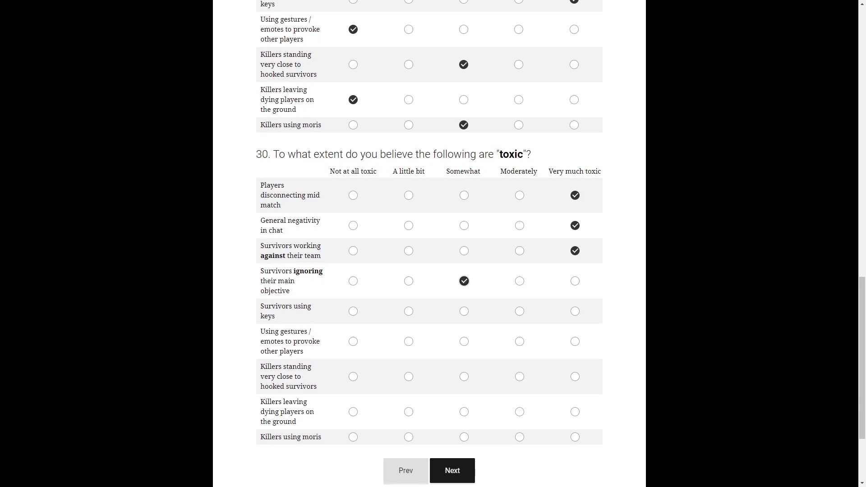
{"action": "left_click", "coordinate": [353, 312]}
{"action": "left_click", "coordinate": [464, 311]}
{"action": "left_click", "coordinate": [354, 342]}
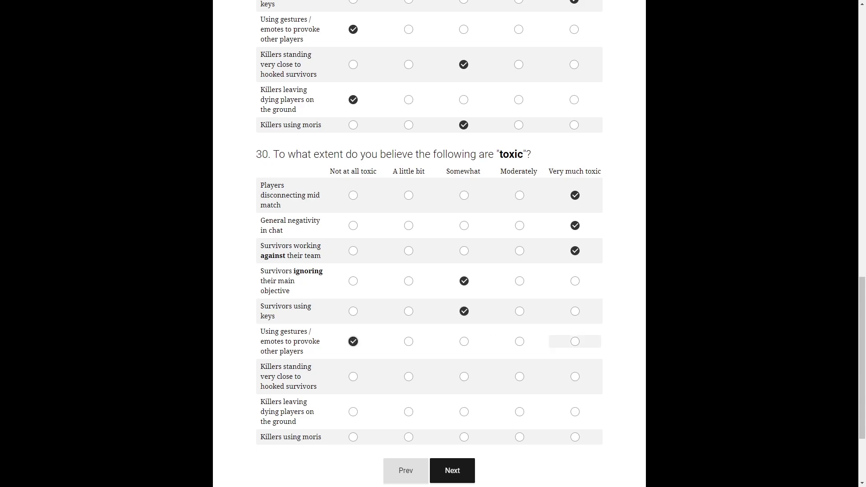
- Rate camping A little bit, leaving dying players Somewhat and moris Not at all toxic, then continue
{"action": "scroll", "coordinate": [353, 341], "scroll_direction": "down", "scroll_amount": 1}
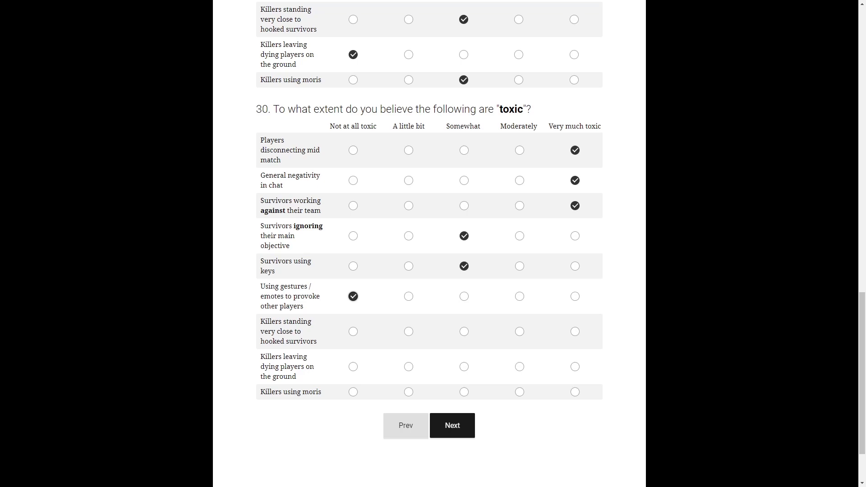
{"action": "left_click", "coordinate": [409, 331]}
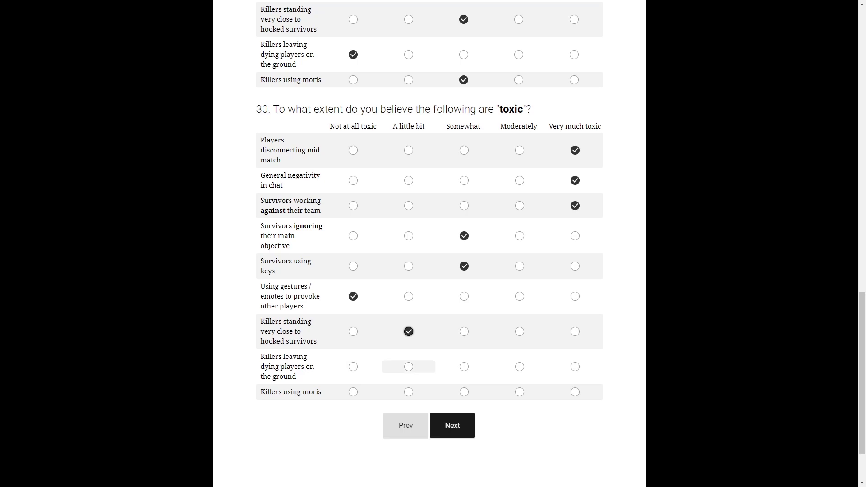
{"action": "left_click", "coordinate": [464, 367]}
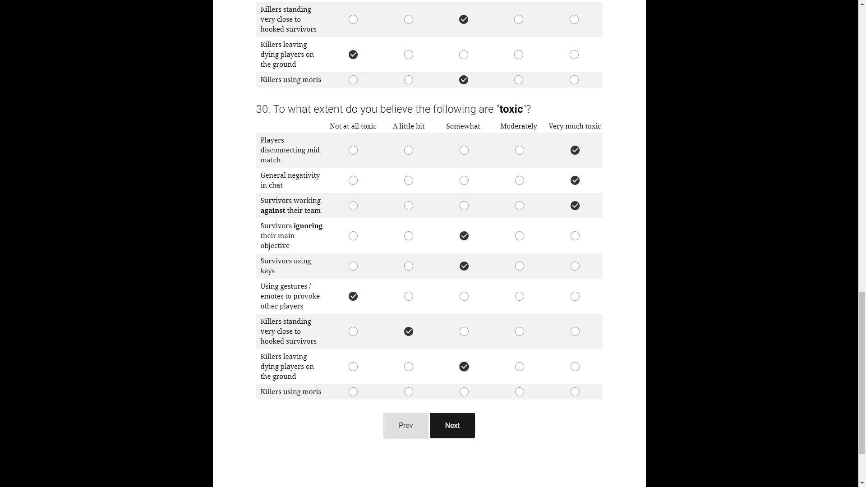
{"action": "left_click", "coordinate": [353, 391]}
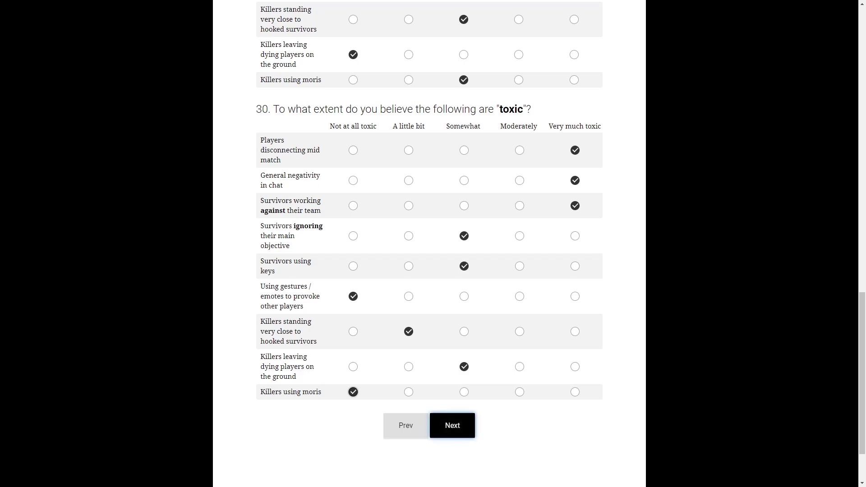
{"action": "left_click", "coordinate": [452, 426]}
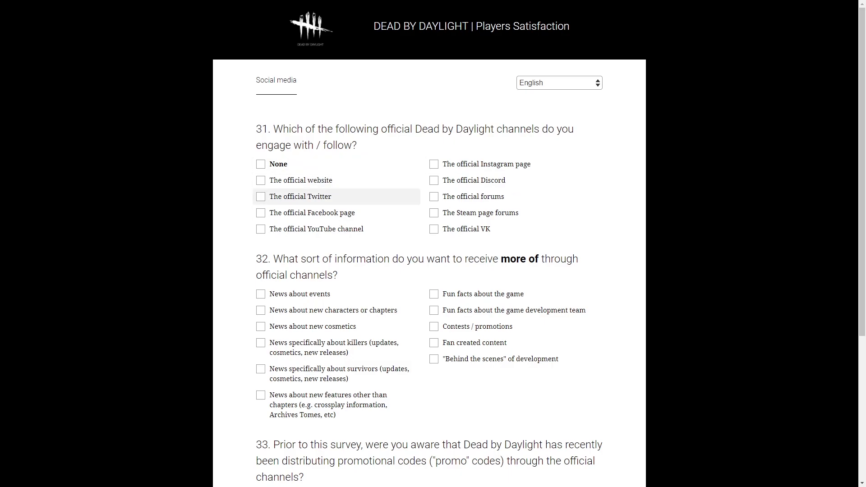
- Mark the official Twitter, Discord, forums and YouTube channel as followed
{"action": "left_click", "coordinate": [261, 196]}
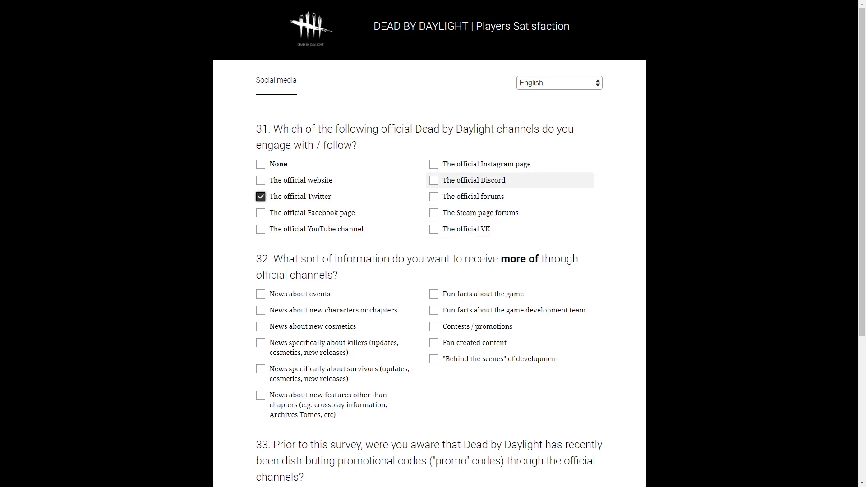
{"action": "left_click", "coordinate": [434, 180]}
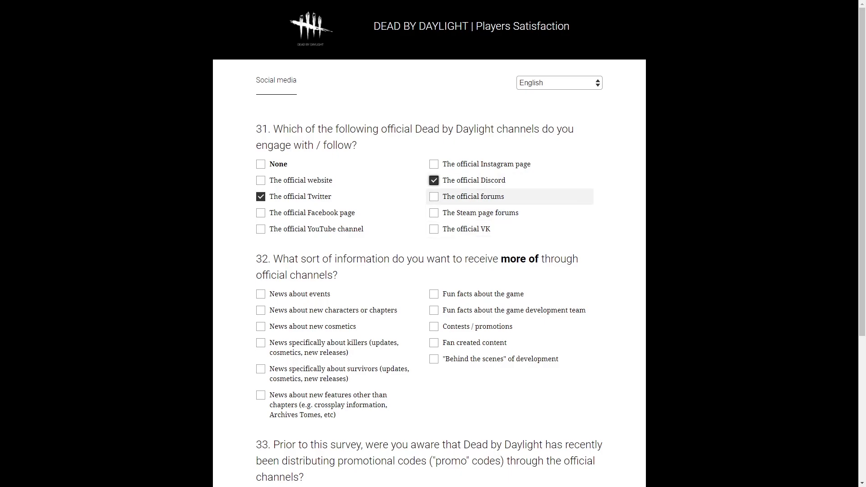
{"action": "left_click", "coordinate": [434, 197]}
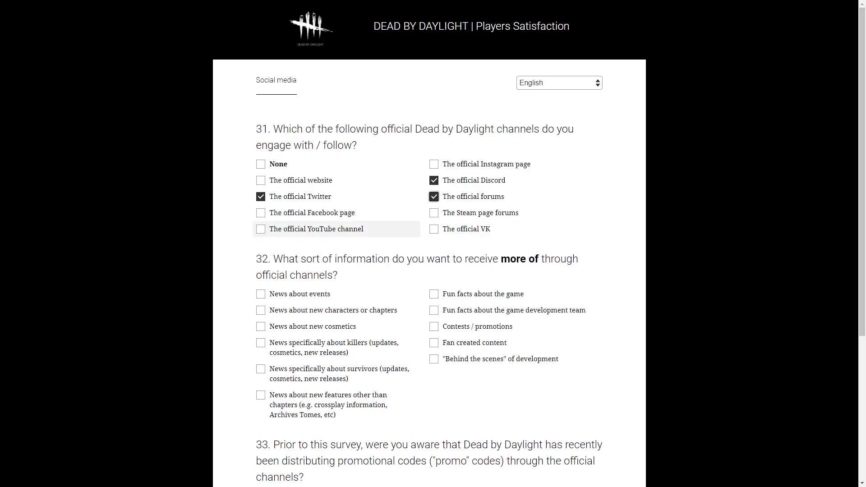
{"action": "left_click", "coordinate": [261, 229]}
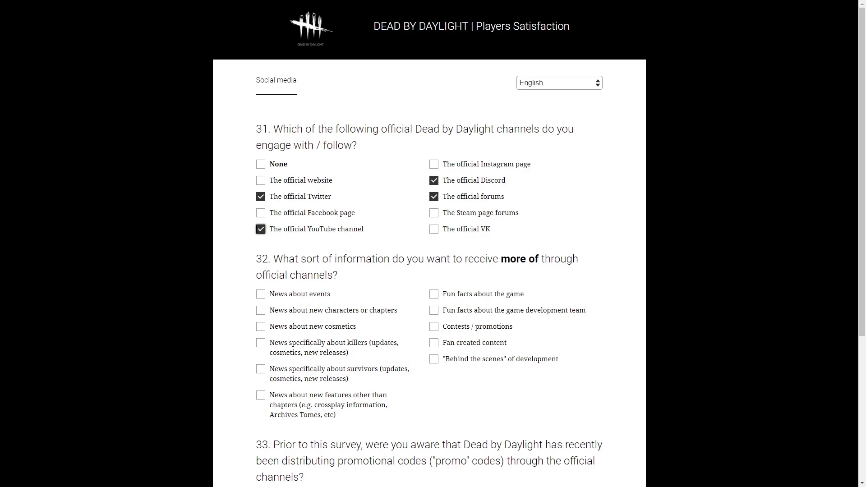
- Request more news on events, new characters, killers, survivors, new features and fun facts
{"action": "scroll", "coordinate": [336, 249], "scroll_direction": "down", "scroll_amount": 1}
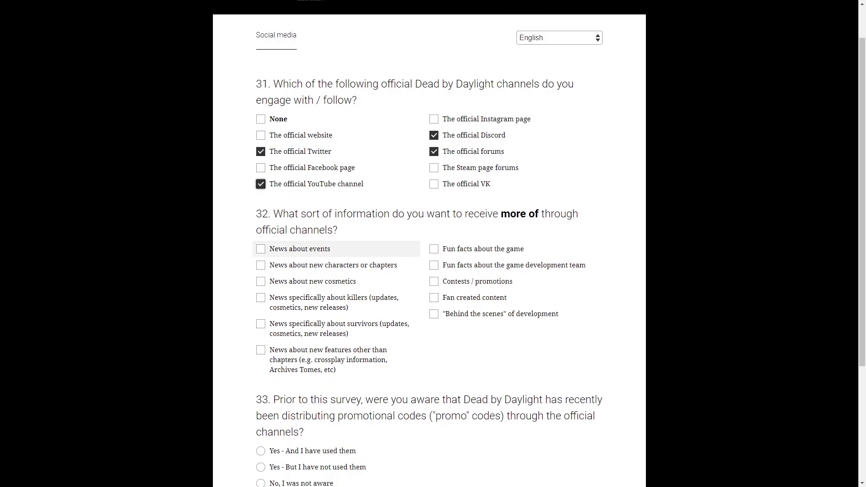
{"action": "left_click", "coordinate": [261, 249]}
{"action": "left_click", "coordinate": [261, 265]}
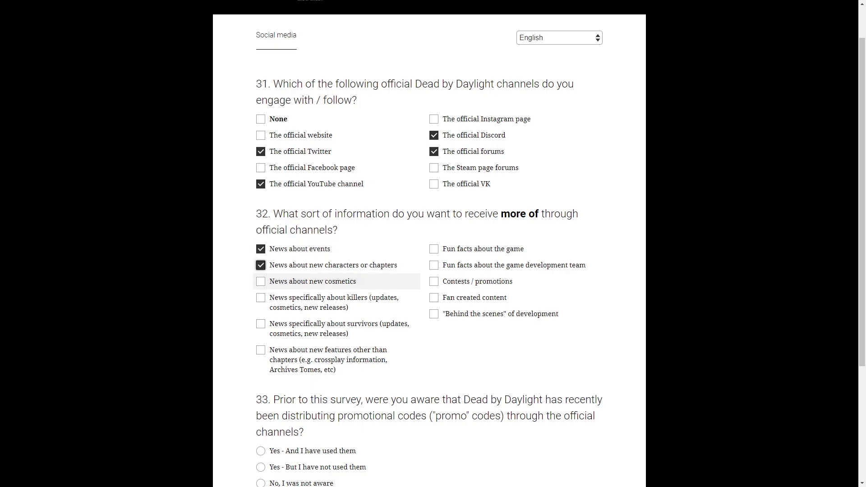
{"action": "left_click", "coordinate": [261, 297]}
{"action": "left_click", "coordinate": [261, 324]}
{"action": "left_click", "coordinate": [261, 350]}
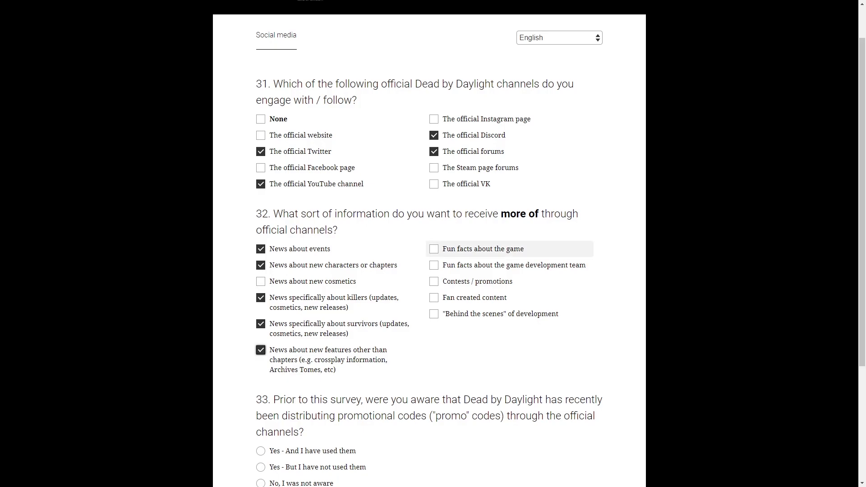
{"action": "left_click", "coordinate": [434, 249]}
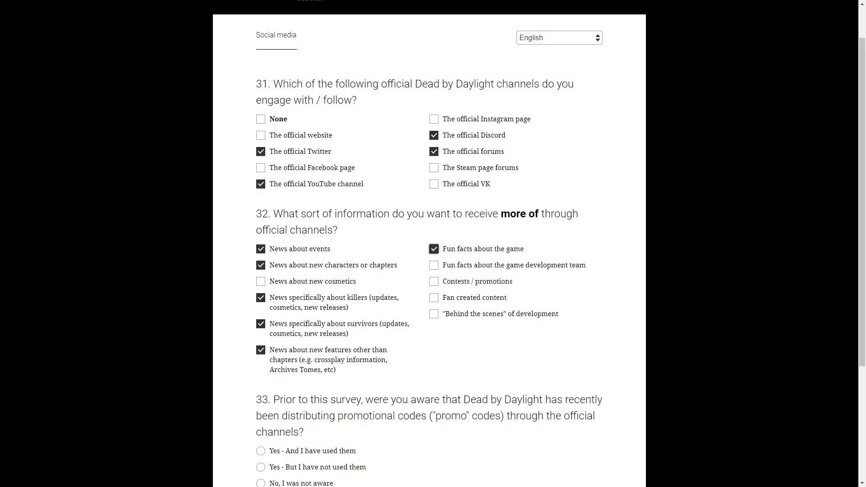
- Answer 'Yes - And I have used them' for promo codes and continue to the next page
{"action": "scroll", "coordinate": [428, 243], "scroll_direction": "down", "scroll_amount": 2}
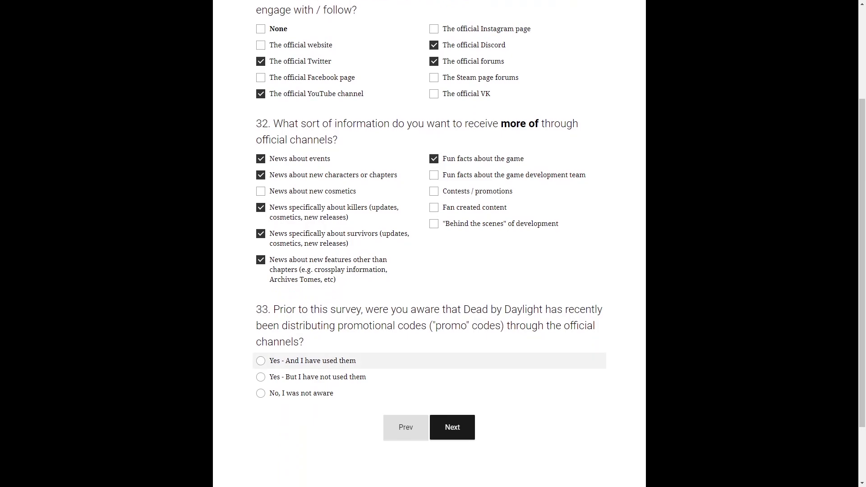
{"action": "left_click", "coordinate": [261, 360]}
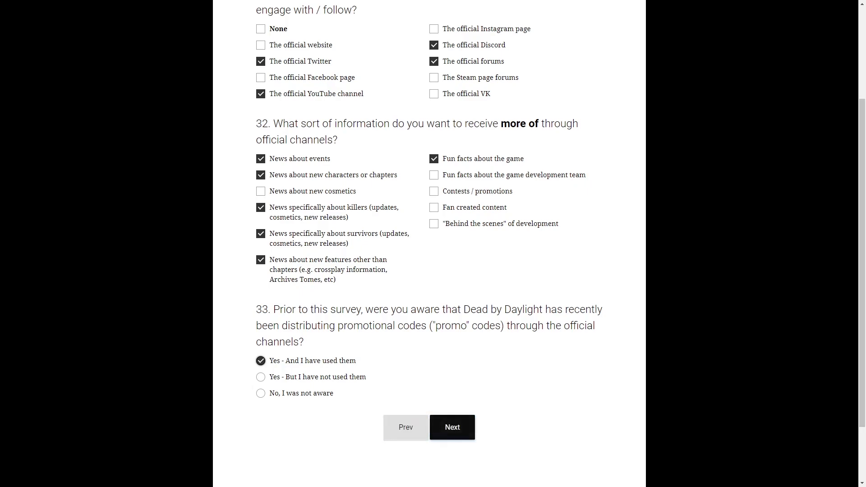
{"action": "left_click", "coordinate": [452, 428]}
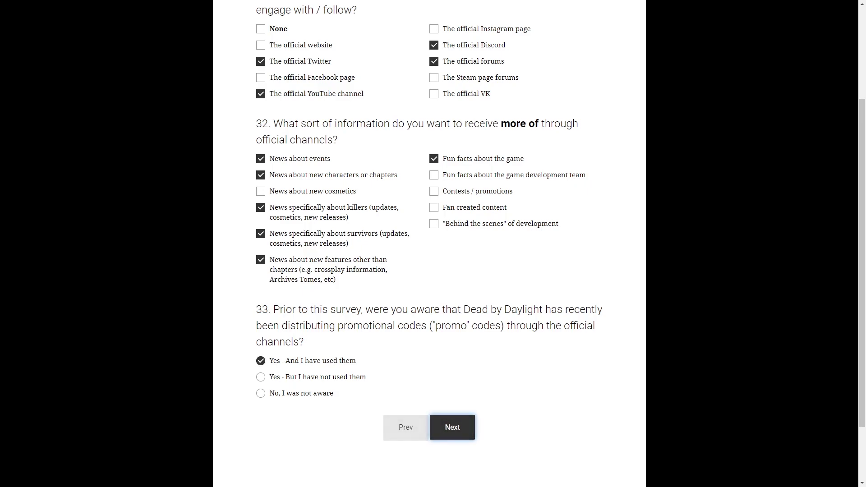
- In question 34, choose Gaining bloodpoints as the preferred promotional code
{"action": "left_click", "coordinate": [260, 159]}
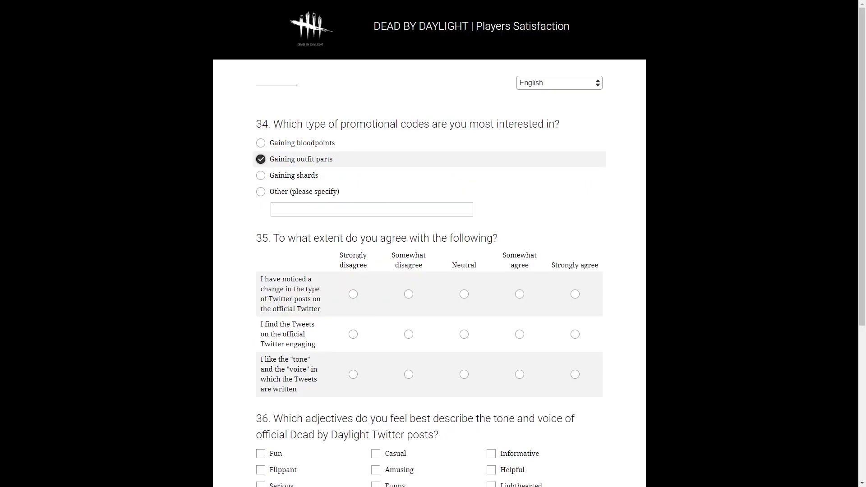
{"action": "left_click", "coordinate": [261, 175]}
{"action": "left_click", "coordinate": [261, 143]}
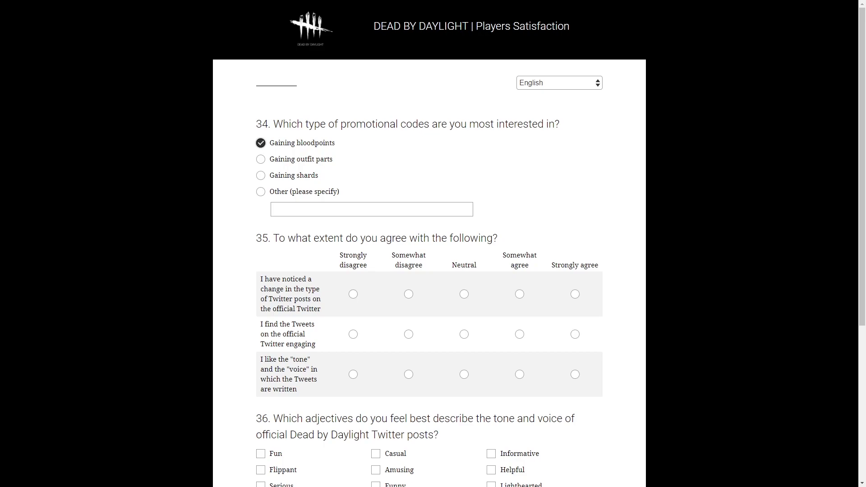
- Rate noticing the Twitter change, engaging Tweets, and liking their tone all as Neutral
{"action": "left_click", "coordinate": [464, 294]}
{"action": "scroll", "coordinate": [430, 244], "scroll_direction": "down", "scroll_amount": 2}
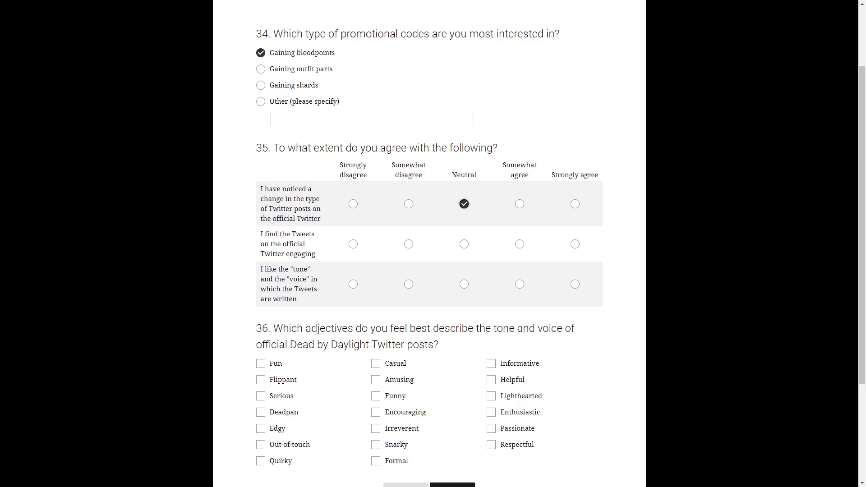
{"action": "left_click", "coordinate": [464, 244]}
{"action": "left_click", "coordinate": [464, 284]}
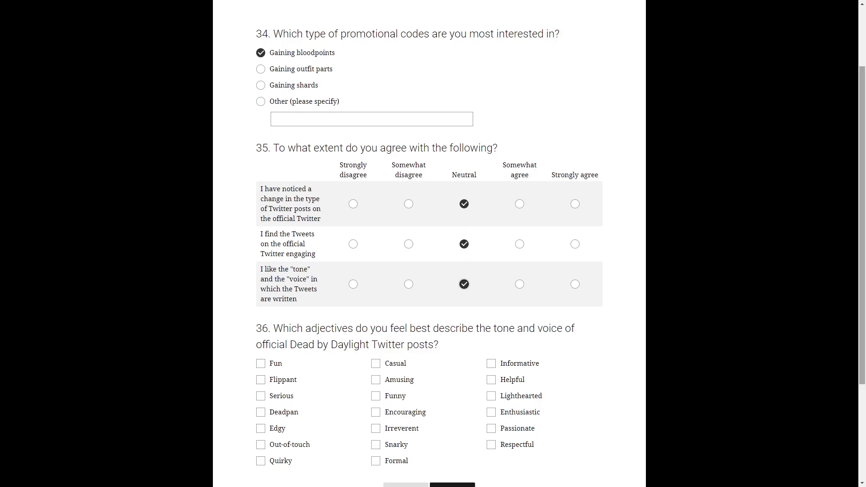
- Tick Casual, Informative, Enthusiastic, Encouraging and Helpful for the Tweets' tone, then go to the next page
{"action": "scroll", "coordinate": [429, 244], "scroll_direction": "down", "scroll_amount": 2}
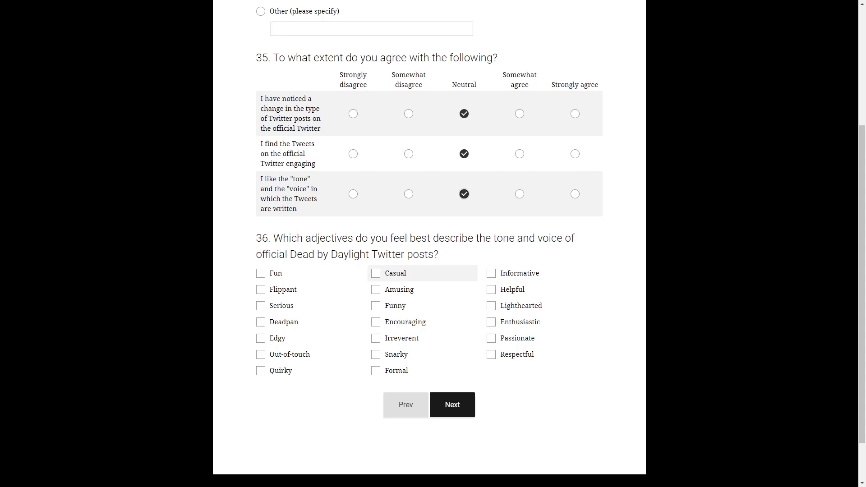
{"action": "left_click", "coordinate": [376, 273]}
{"action": "left_click", "coordinate": [492, 273]}
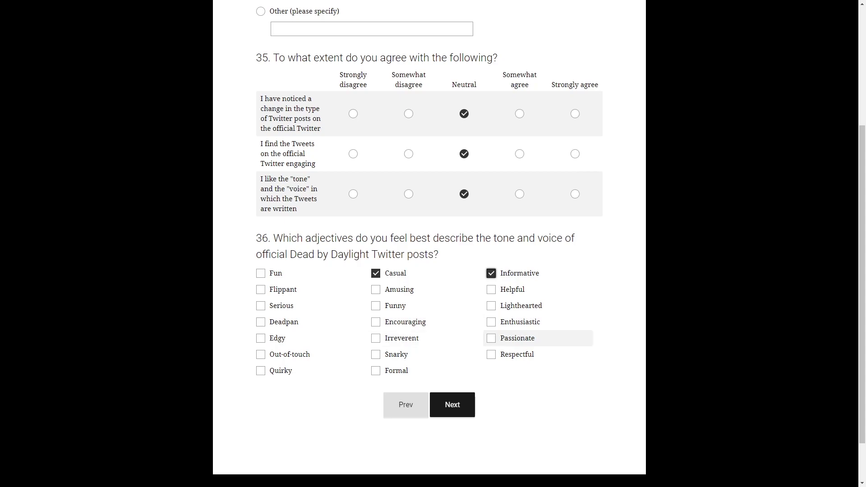
{"action": "left_click", "coordinate": [492, 322]}
{"action": "left_click", "coordinate": [376, 322]}
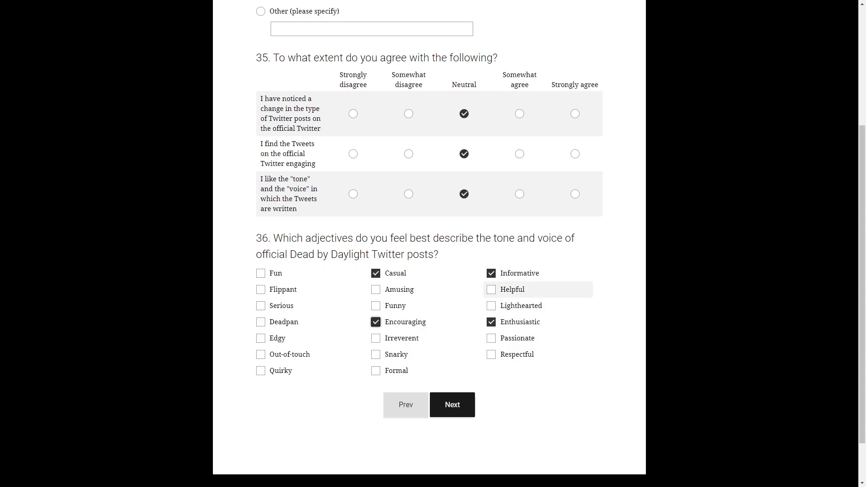
{"action": "left_click", "coordinate": [491, 290]}
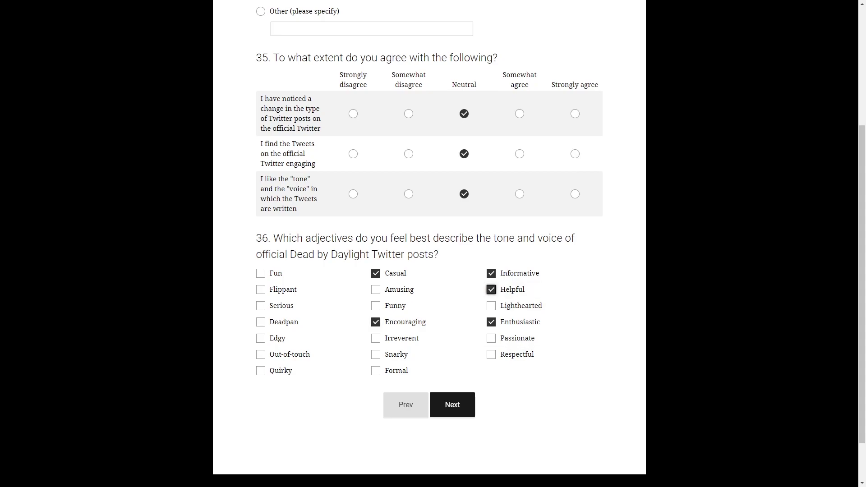
{"action": "key", "text": "Return"}
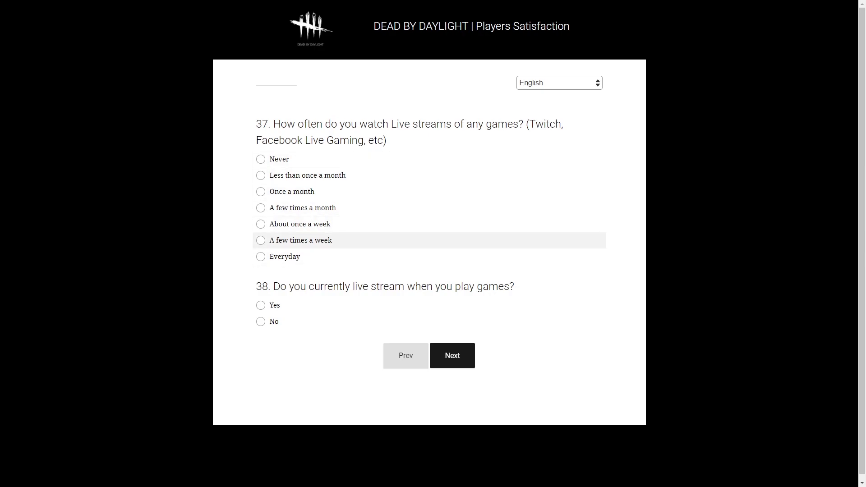
- Answer 'A few times a week' for watching streams and Yes to live streaming, then continue
{"action": "left_click", "coordinate": [261, 240]}
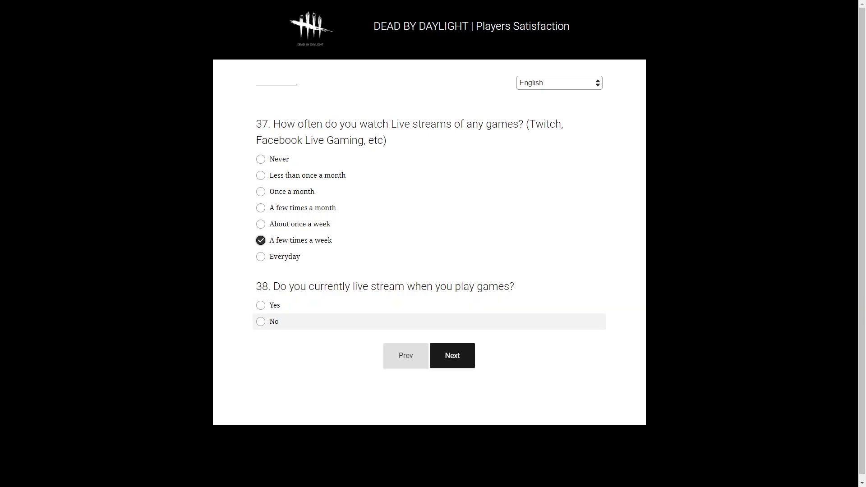
{"action": "left_click", "coordinate": [261, 306]}
{"action": "left_click", "coordinate": [453, 356]}
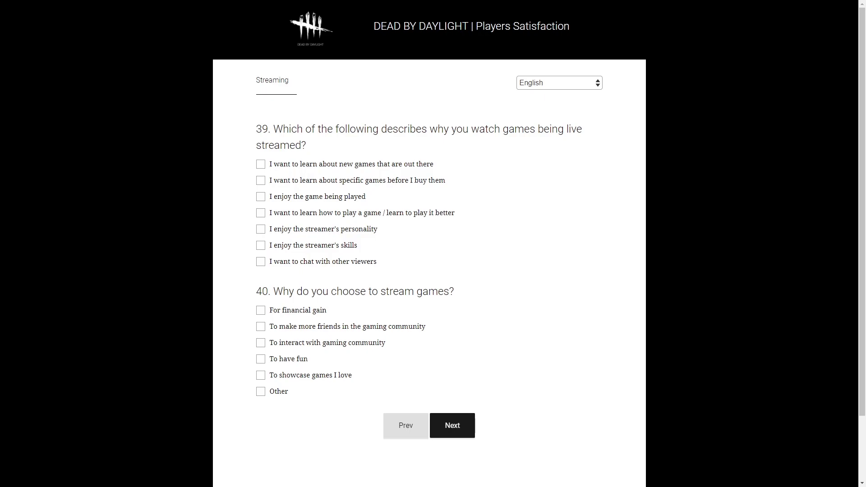
- In question 39, tick all seven reasons for watching streams, from learning about new games to chatting
{"action": "left_click", "coordinate": [260, 164]}
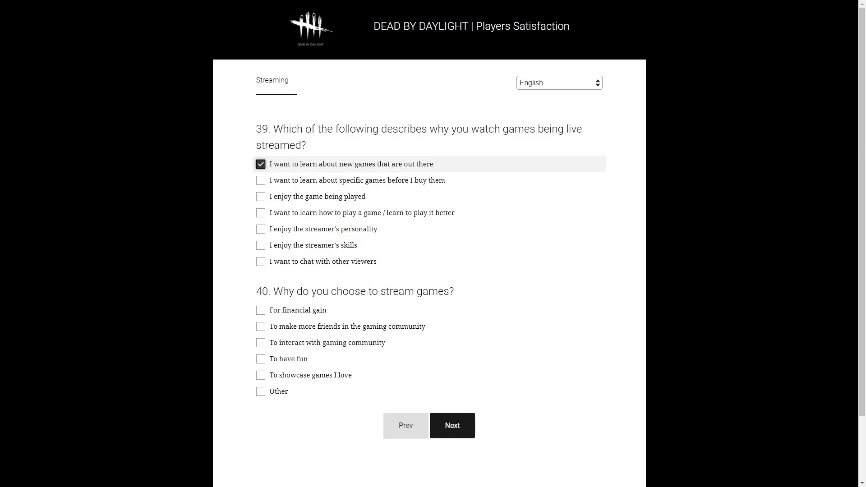
{"action": "left_click", "coordinate": [261, 181]}
{"action": "left_click", "coordinate": [261, 196]}
{"action": "left_click", "coordinate": [260, 213]}
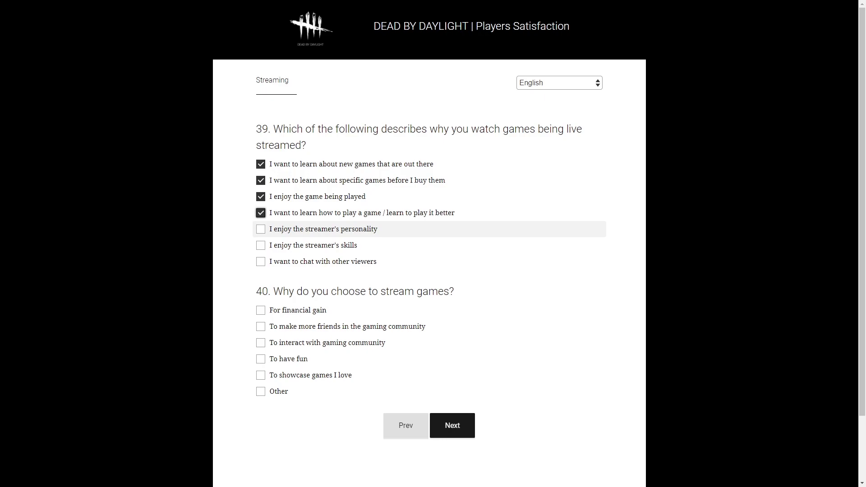
{"action": "left_click", "coordinate": [261, 229]}
{"action": "left_click", "coordinate": [261, 245]}
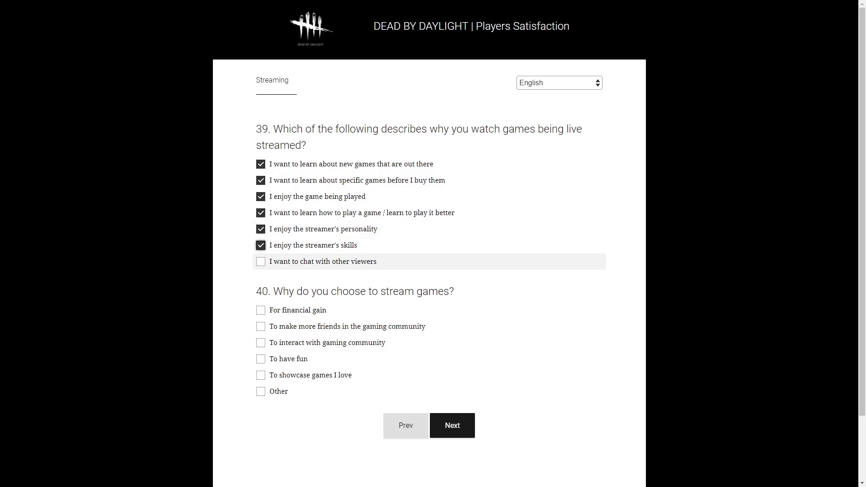
{"action": "left_click", "coordinate": [260, 261]}
- In question 40, tick making friends, community interaction, having fun, showcasing games and Other, then continue
{"action": "scroll", "coordinate": [429, 263], "scroll_direction": "down", "scroll_amount": 1}
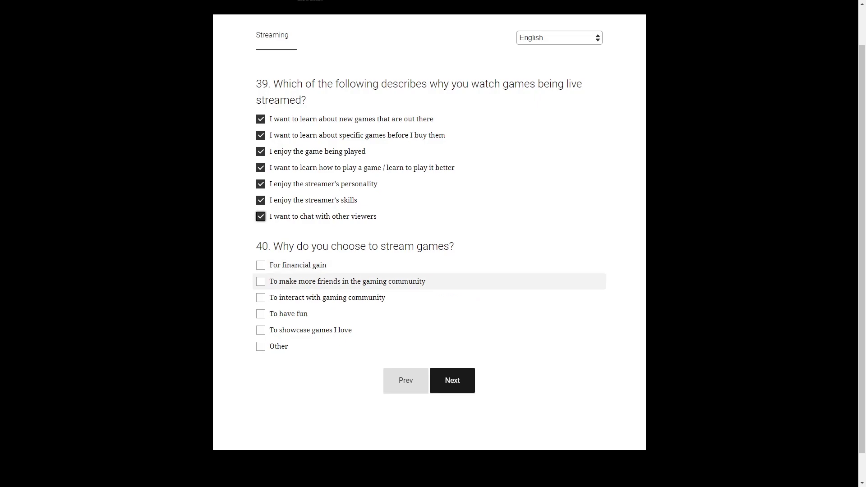
{"action": "double_click", "coordinate": [407, 281]}
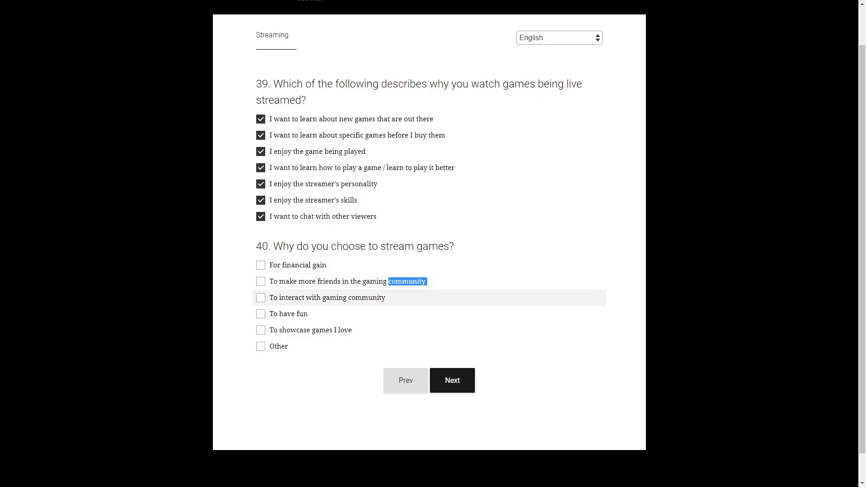
{"action": "left_click", "coordinate": [261, 281]}
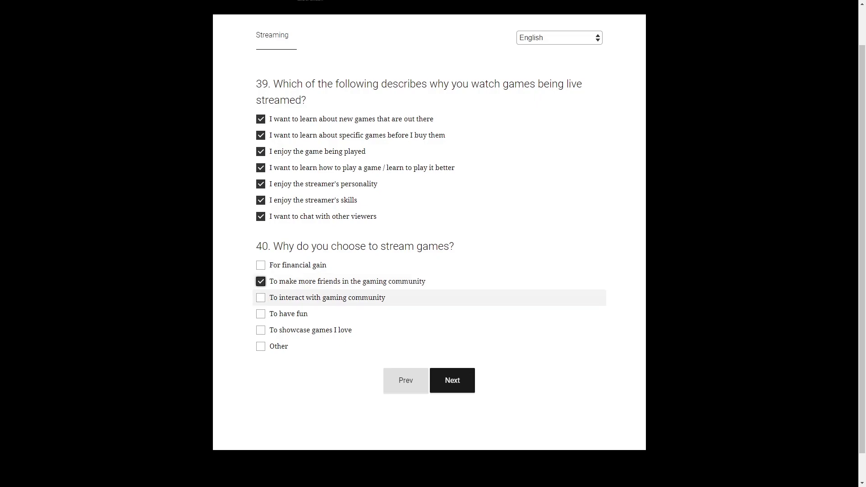
{"action": "left_click", "coordinate": [261, 298]}
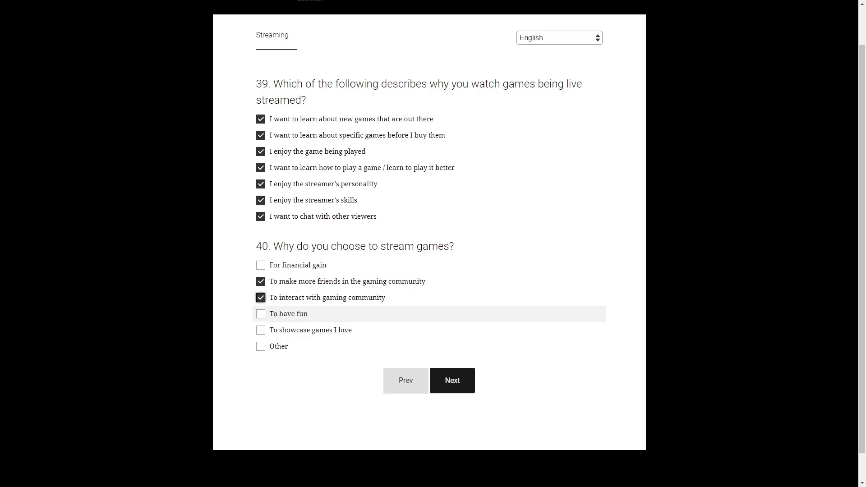
{"action": "left_click", "coordinate": [260, 314]}
{"action": "left_click", "coordinate": [261, 331]}
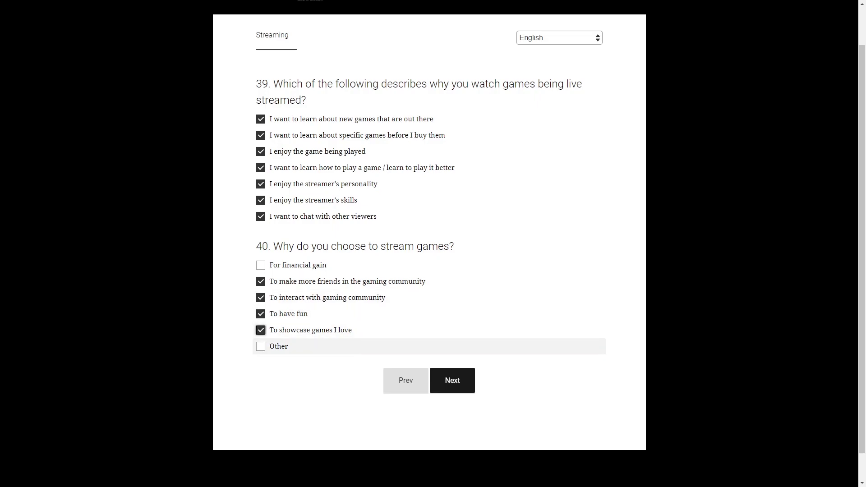
{"action": "left_click", "coordinate": [260, 347]}
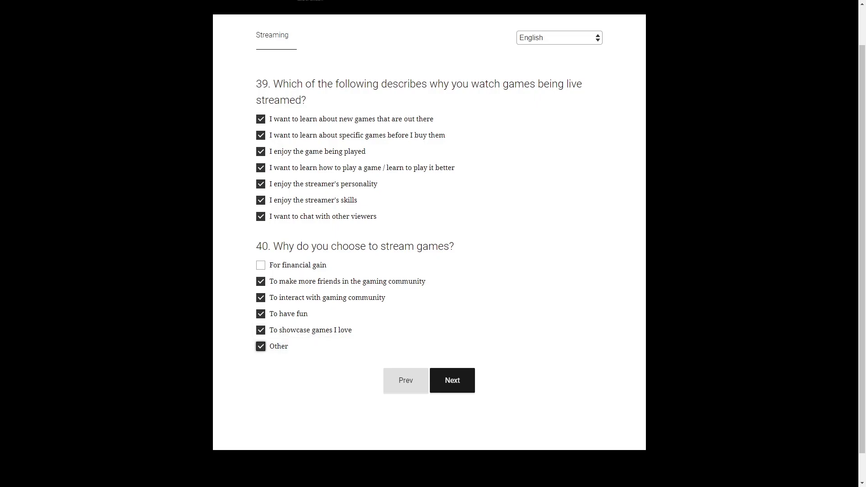
{"action": "left_click", "coordinate": [452, 380]}
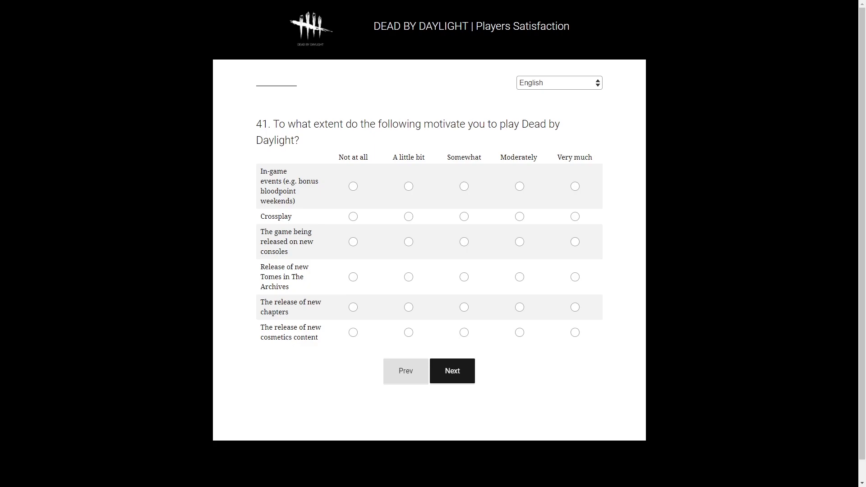
- Rate events, Crossplay, new consoles, Tomes and cosmetics Not at all, new chapters Somewhat, then continue
{"action": "left_click", "coordinate": [353, 187]}
{"action": "left_click", "coordinate": [354, 217]}
{"action": "left_click", "coordinate": [353, 242]}
{"action": "left_click", "coordinate": [353, 277]}
{"action": "left_click", "coordinate": [464, 308]}
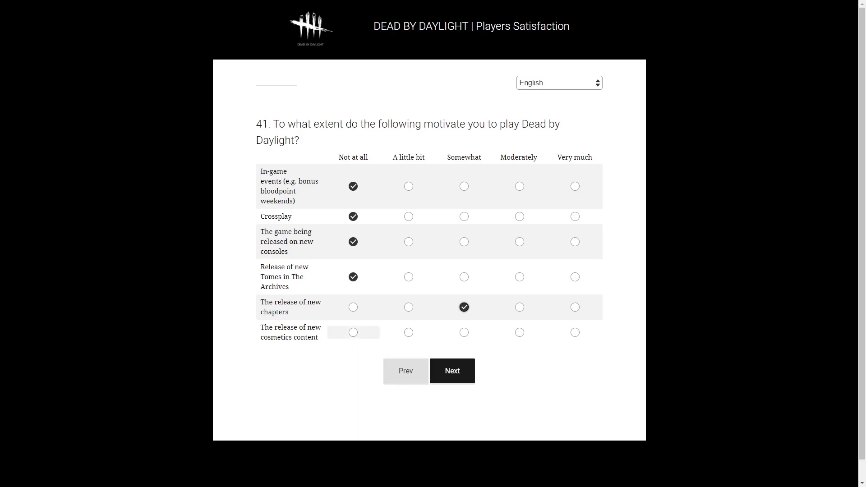
{"action": "left_click", "coordinate": [353, 333]}
{"action": "left_click", "coordinate": [453, 371]}
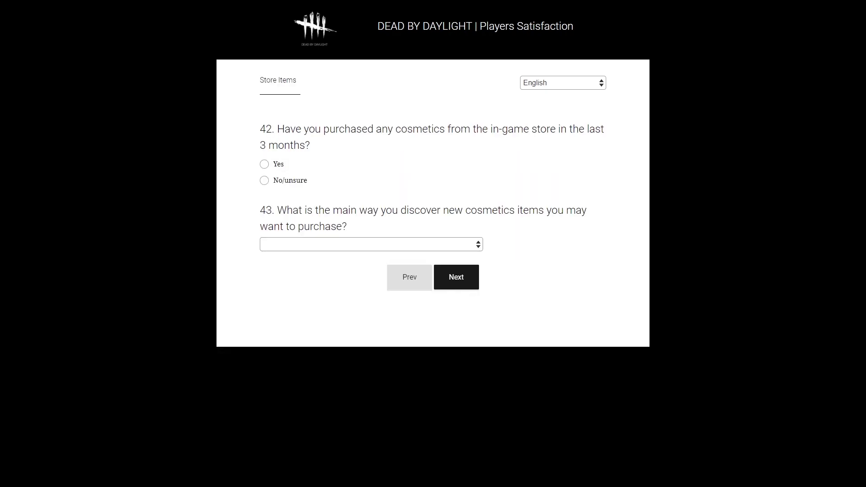
- Answer No/unsure to recent cosmetics purchases and keep 'Browsing the in-game store' as the discovery method
{"action": "left_click", "coordinate": [265, 181]}
{"action": "left_click", "coordinate": [371, 244]}
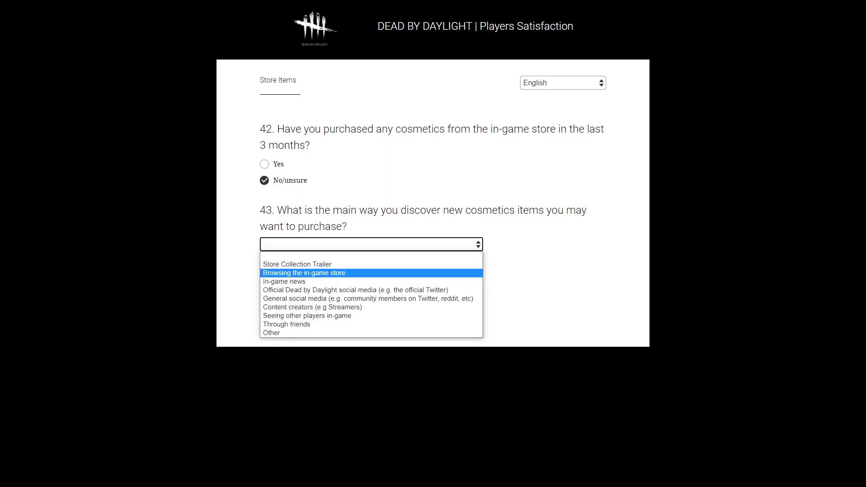
{"action": "key", "text": "Up"}
{"action": "key", "text": "Down"}
{"action": "key", "text": "Return"}
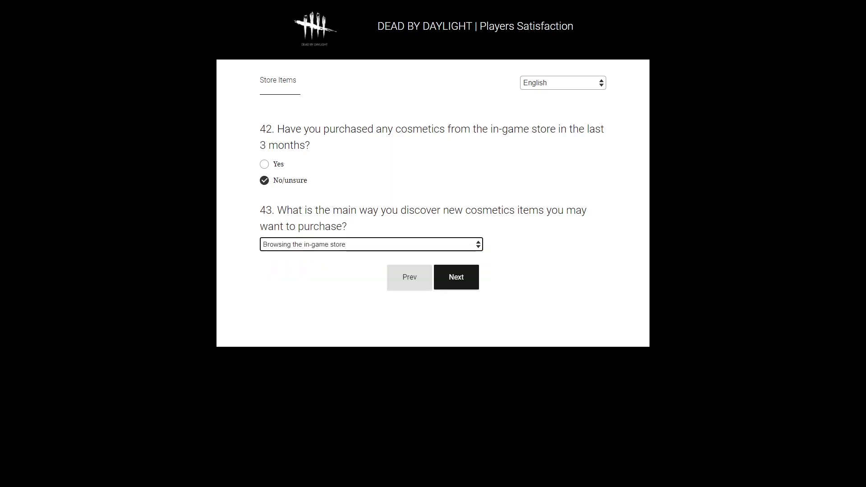
{"action": "key", "text": "Return"}
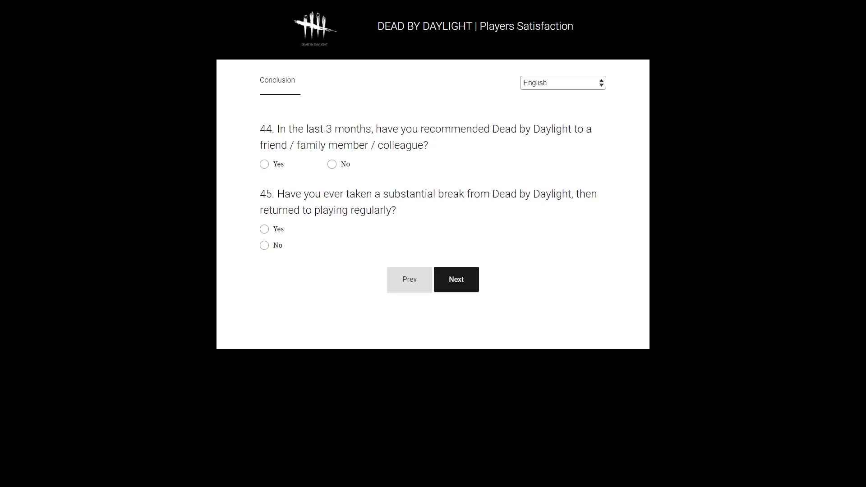
- Answer Yes to having recommended the game and to returning after a break, then advance to question 46
{"action": "key", "text": "space"}
{"action": "key", "text": "Tab"}
{"action": "key", "text": "space"}
{"action": "key", "text": "Tab"}
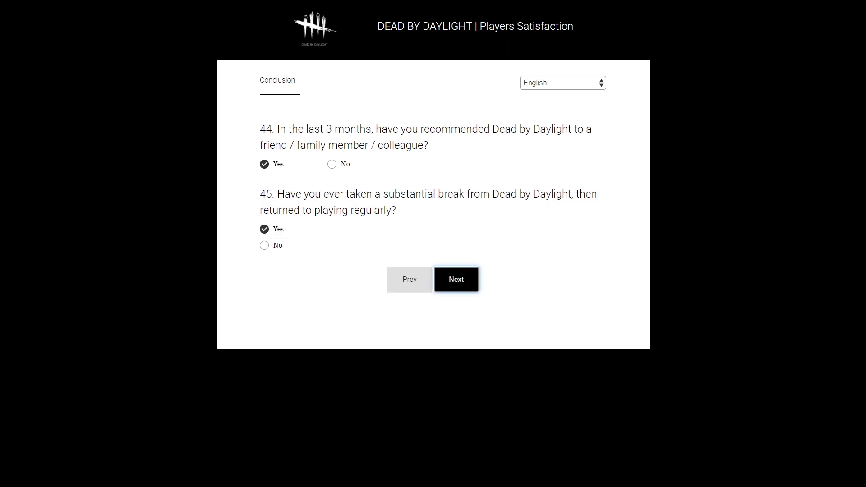
{"action": "key", "text": "space"}
{"action": "key", "text": "Tab"}
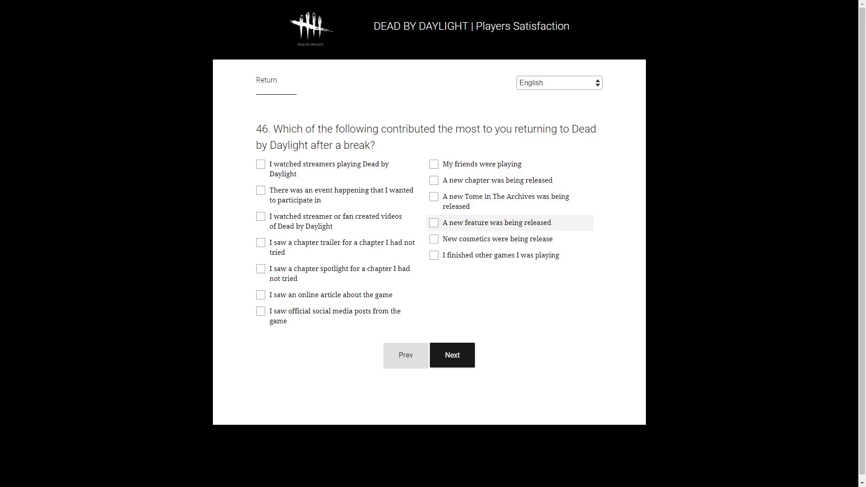
- Choose event participation, a new chapter and a new feature as reasons for returning
{"action": "left_click", "coordinate": [260, 190]}
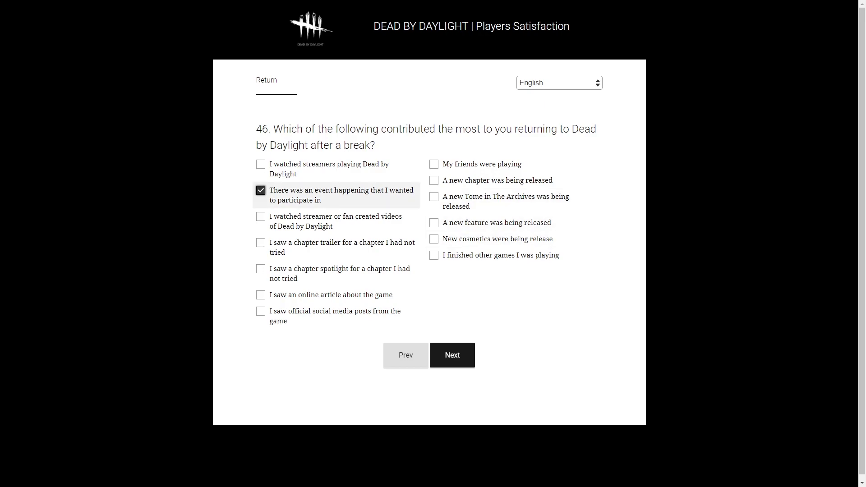
{"action": "left_click", "coordinate": [434, 181]}
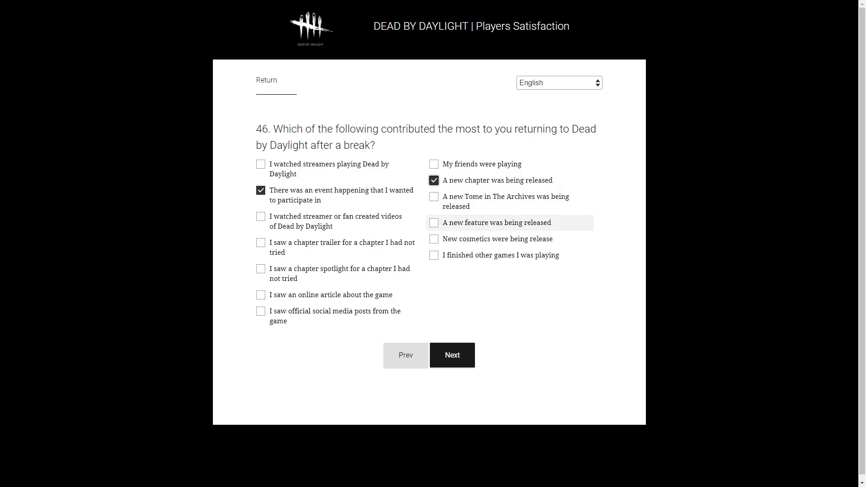
{"action": "left_click", "coordinate": [434, 223]}
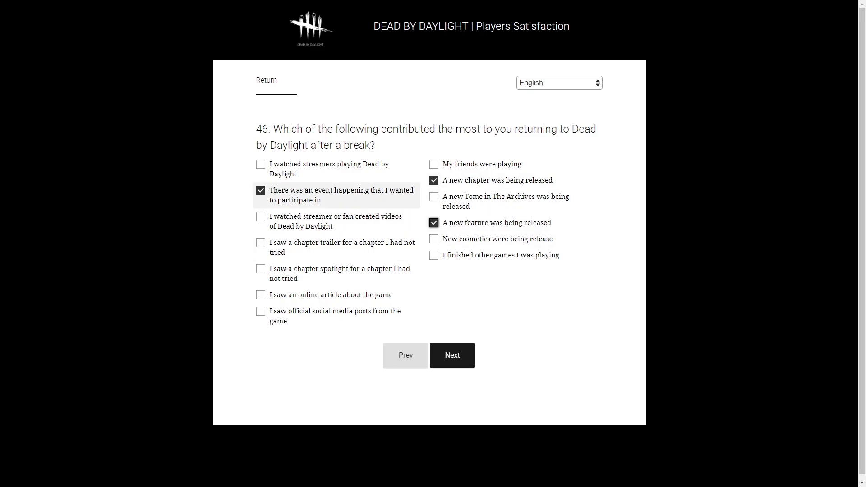
{"action": "left_click", "coordinate": [452, 355]}
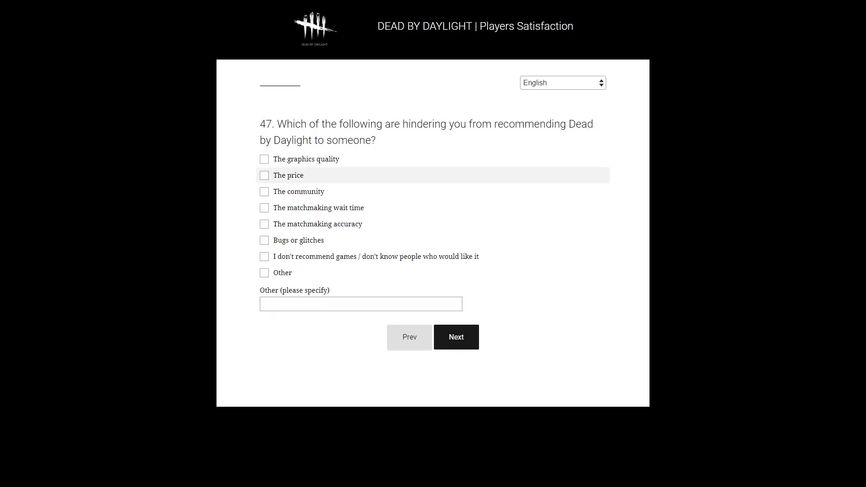
- Mark community, matchmaking wait time and matchmaking accuracy as hindrances, then choose Female gender
{"action": "left_click", "coordinate": [264, 192]}
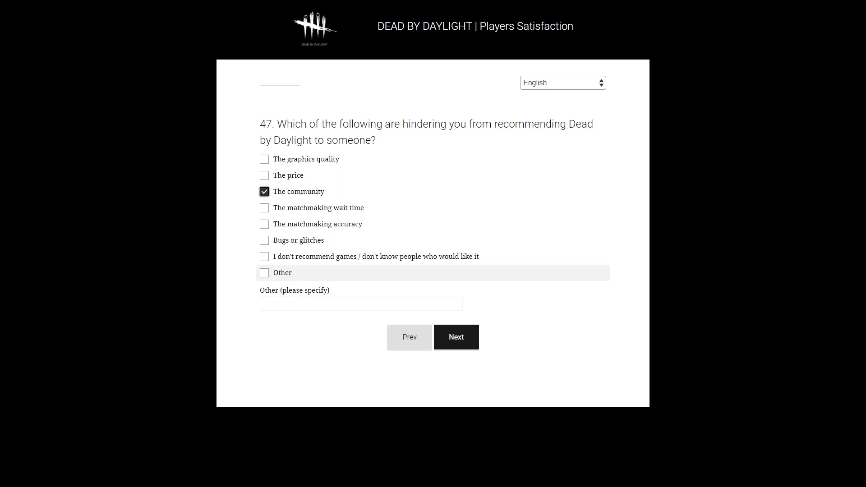
{"action": "left_click", "coordinate": [265, 208]}
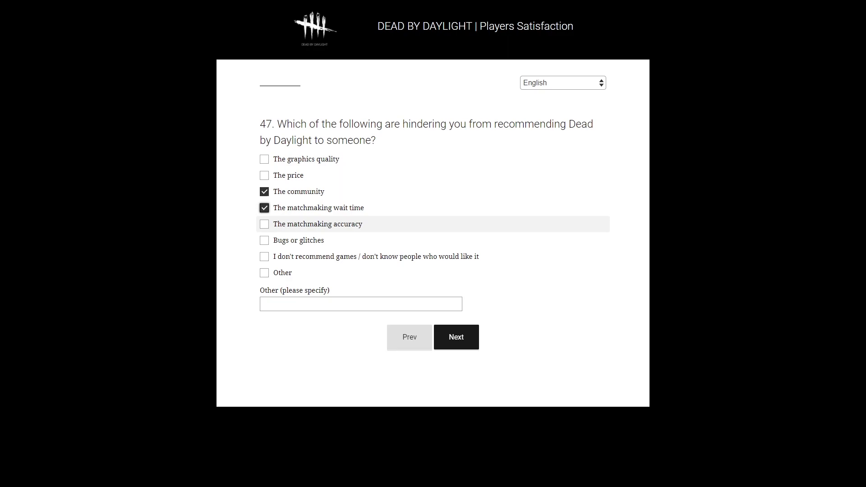
{"action": "left_click", "coordinate": [264, 224]}
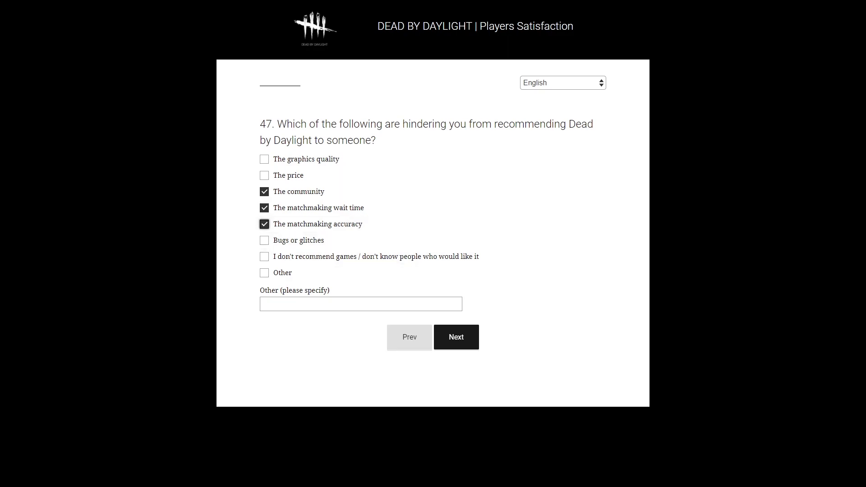
{"action": "left_click", "coordinate": [457, 338]}
{"action": "left_click", "coordinate": [261, 165]}
- Set country of residence to U.S., birth year to 1995, and experience level to Veteran
{"action": "left_click", "coordinate": [301, 244]}
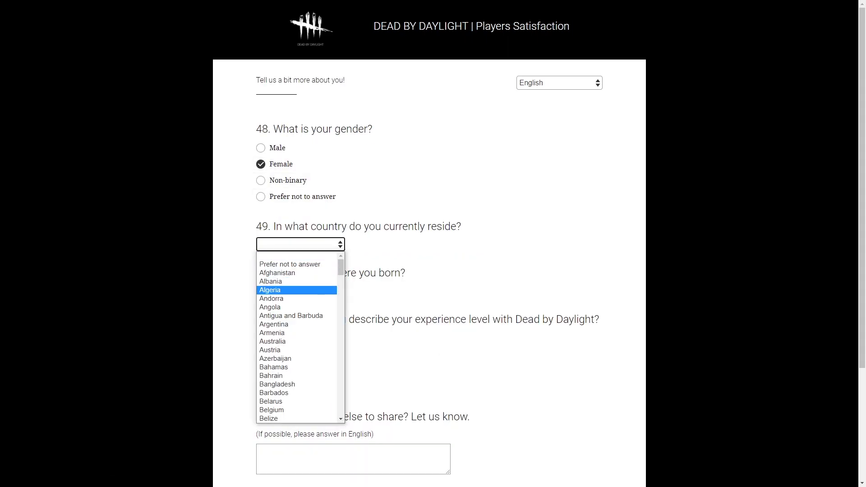
{"action": "scroll", "coordinate": [298, 338], "scroll_direction": "down", "scroll_amount": 20}
{"action": "left_click", "coordinate": [275, 322]}
{"action": "left_click", "coordinate": [293, 291]}
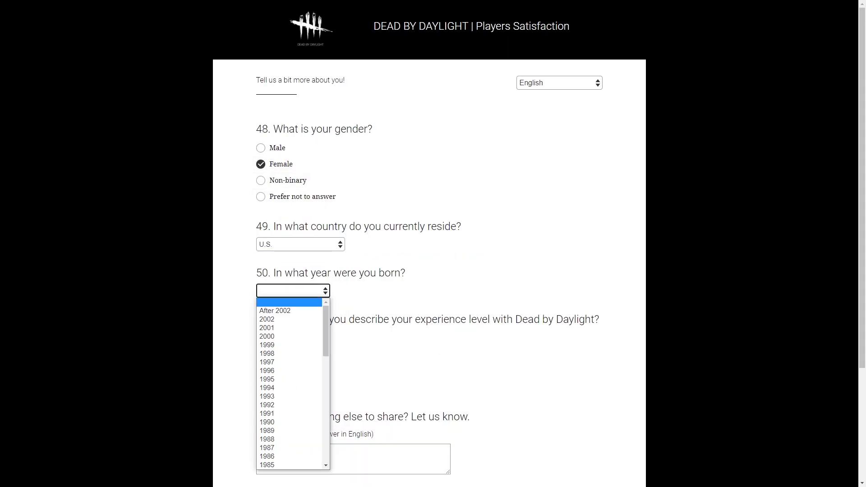
{"action": "scroll", "coordinate": [289, 383], "scroll_direction": "down", "scroll_amount": 7}
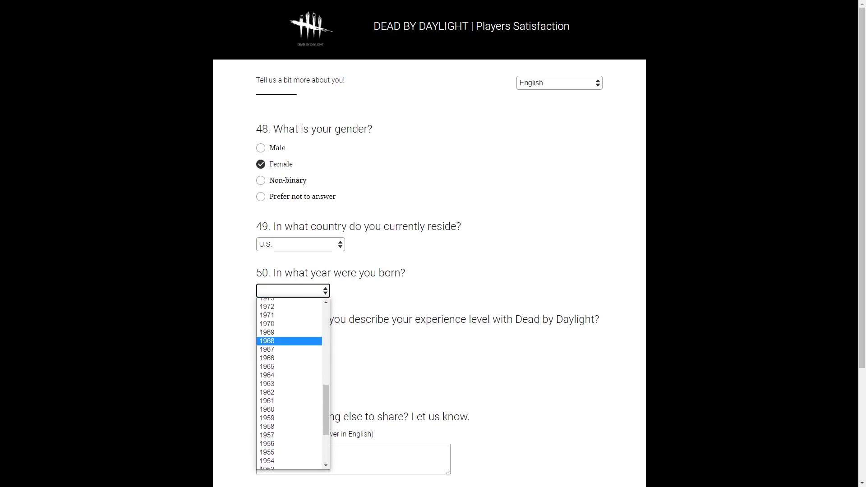
{"action": "scroll", "coordinate": [289, 346], "scroll_direction": "up", "scroll_amount": 7}
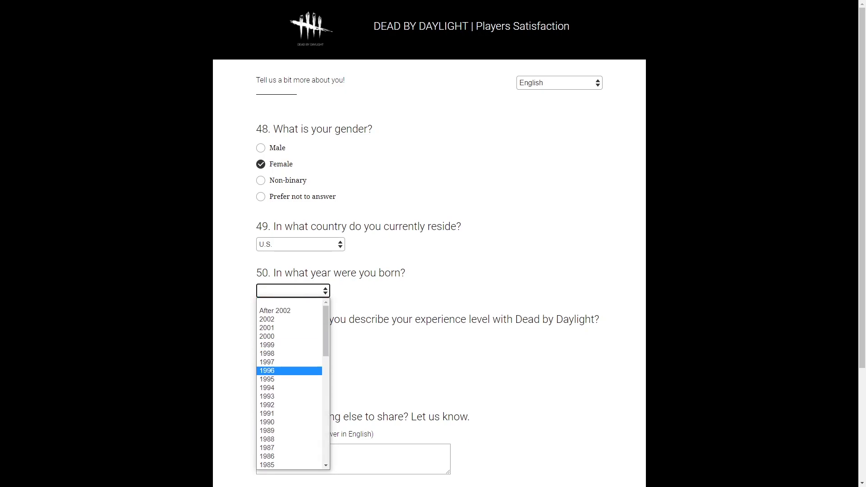
{"action": "left_click", "coordinate": [280, 379]}
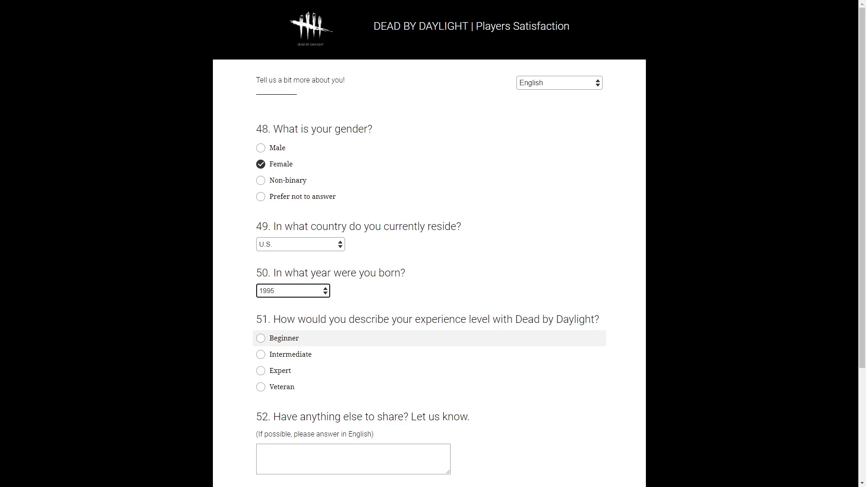
{"action": "left_click", "coordinate": [275, 387]}
- Enter the final comment 'fix keys bruh' and submit the survey
{"action": "scroll", "coordinate": [289, 354], "scroll_direction": "down", "scroll_amount": 3}
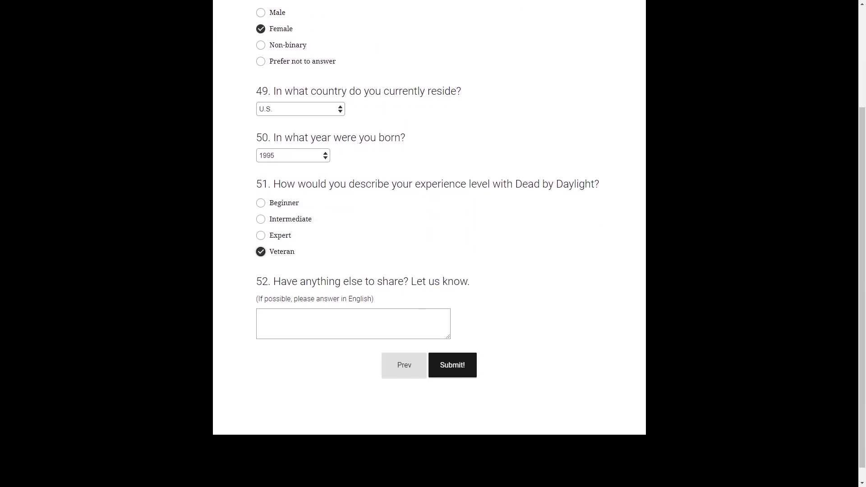
{"action": "left_click", "coordinate": [260, 317]}
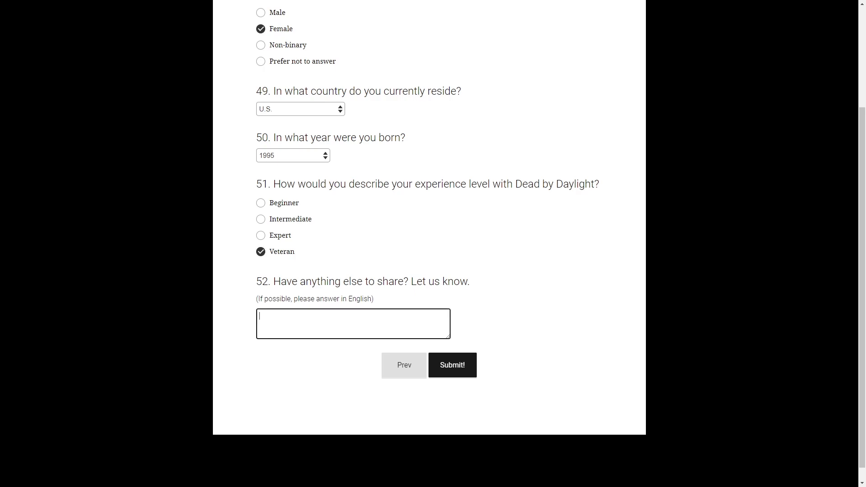
{"action": "type", "text": "fix keys"}
{"action": "type", "text": " bryh"}
{"action": "key", "text": "BackSpace"}
{"action": "key", "text": "BackSpace"}
{"action": "type", "text": "uh"}
{"action": "left_click", "coordinate": [453, 365]}
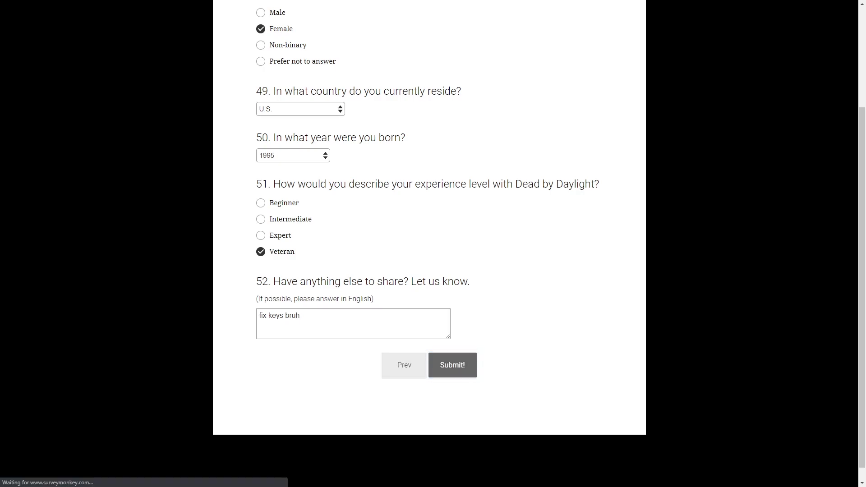